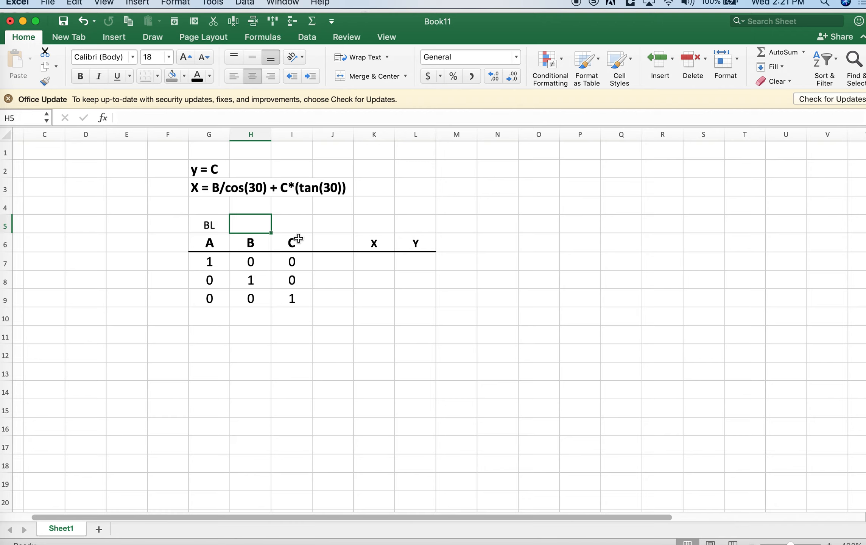
Label the B column BR in H5 and the C column Top in I5
{"action": "type", "text": "BR"}
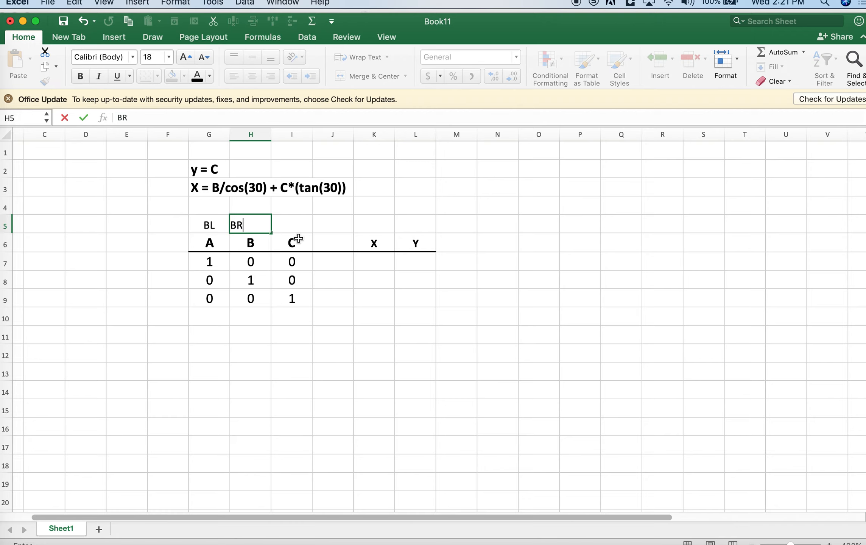
{"action": "key", "text": "Tab"}
{"action": "type", "text": "Top"}
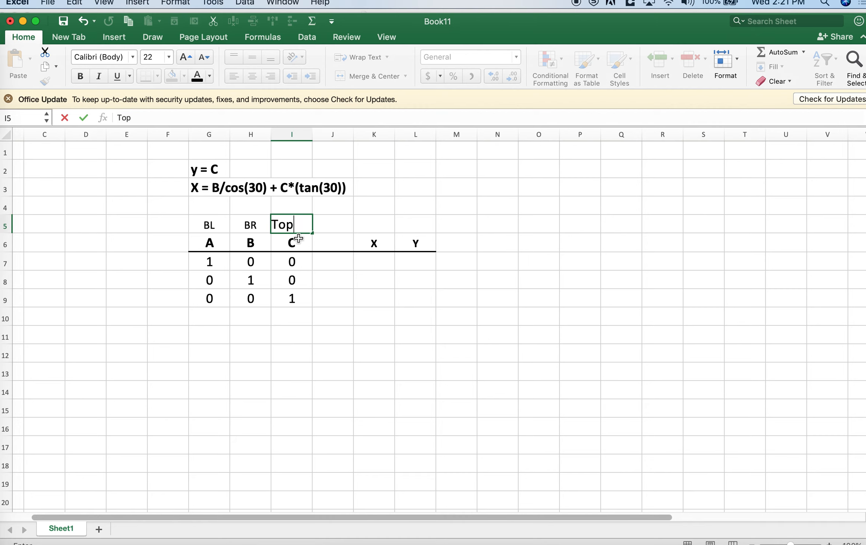
{"action": "key", "text": "Tab"}
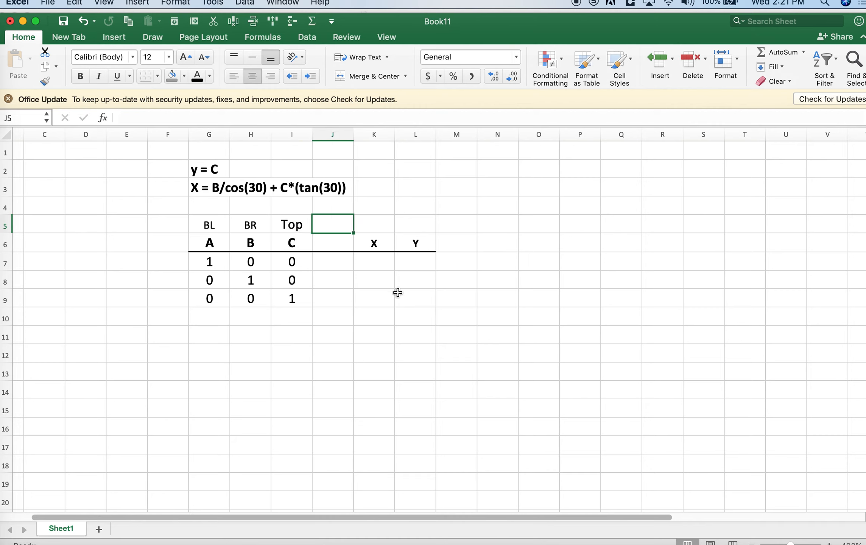
Enter the Y formula =I7 in L7 and fill it down to L9
{"action": "left_click", "coordinate": [415, 261]}
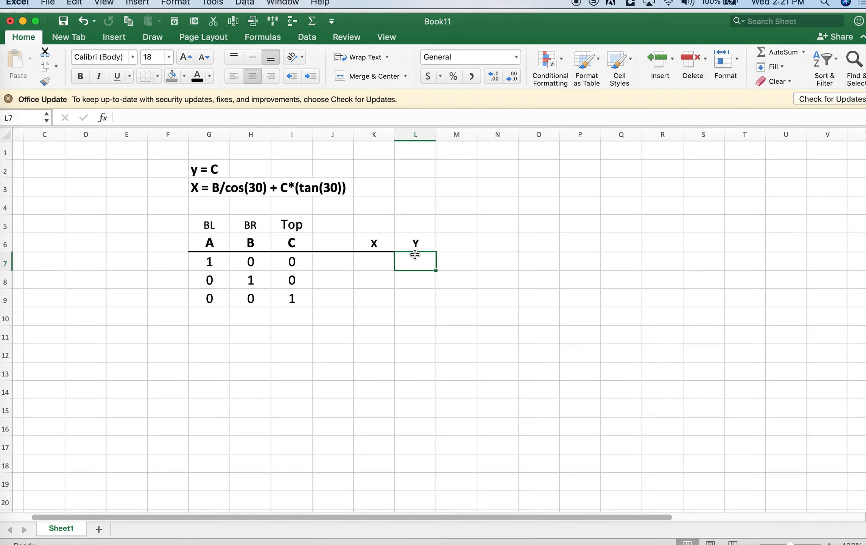
{"action": "type", "text": "="}
{"action": "left_click", "coordinate": [292, 263]}
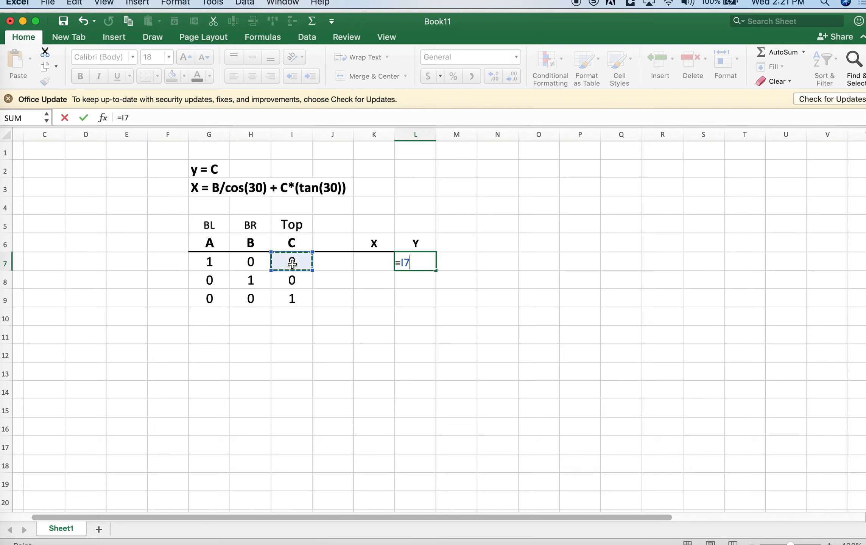
{"action": "key", "text": "ctrl+Return"}
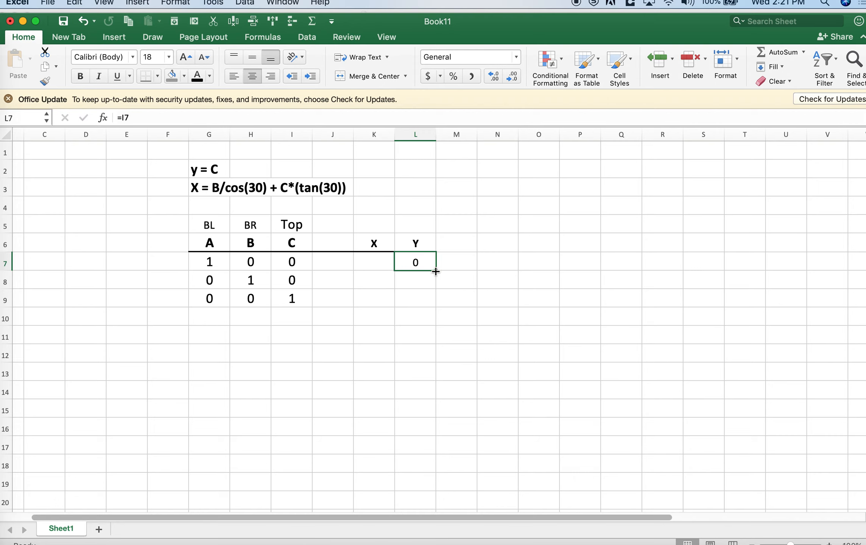
{"action": "left_click_drag", "start_coordinate": [436, 271], "coordinate": [435, 303]}
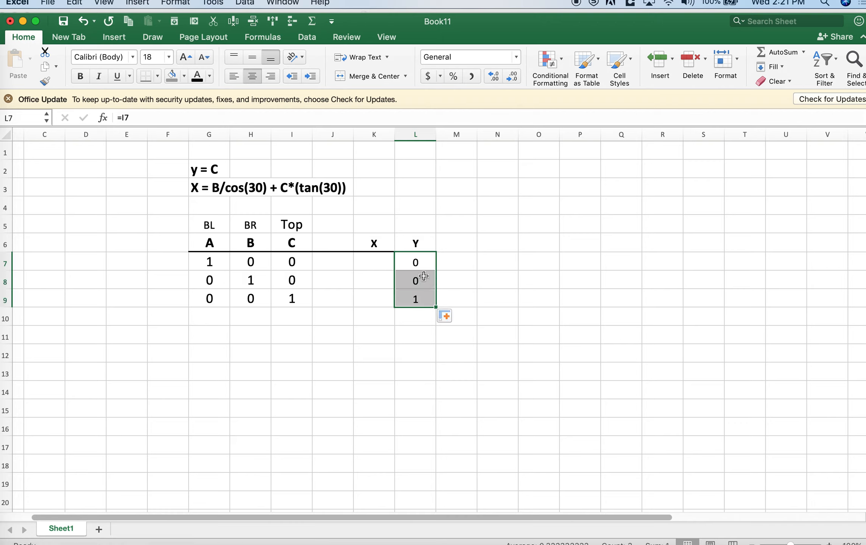
Begin the X formula in K7 with the B term, =H7/COS(RADIANS(30))
{"action": "left_click", "coordinate": [375, 261]}
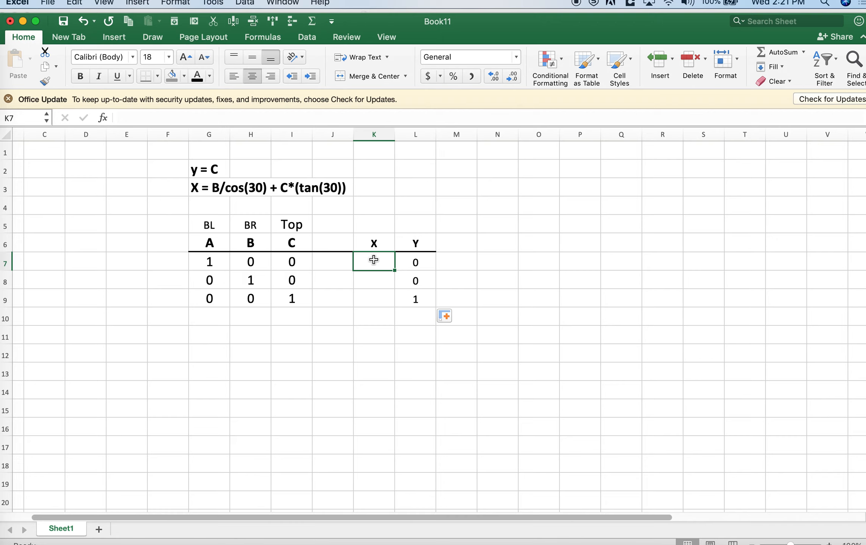
{"action": "left_click", "coordinate": [194, 187]}
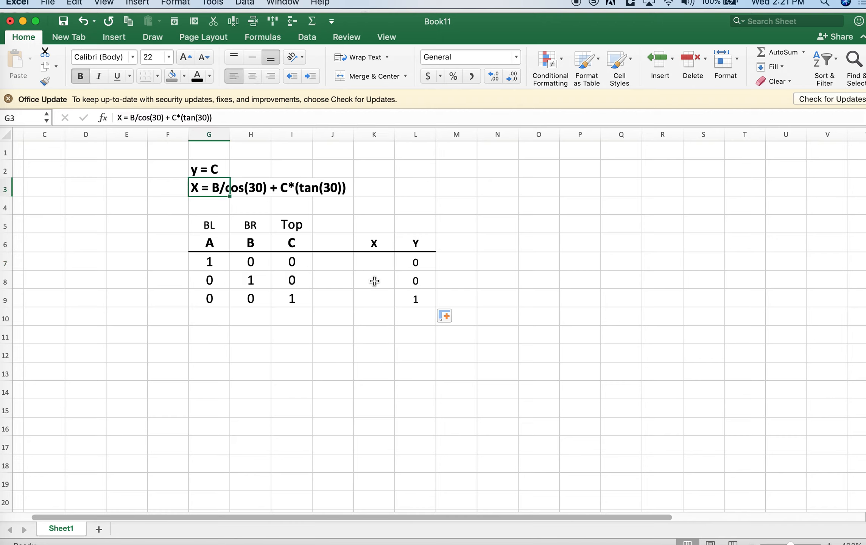
{"action": "left_click", "coordinate": [373, 258]}
{"action": "type", "text": "="}
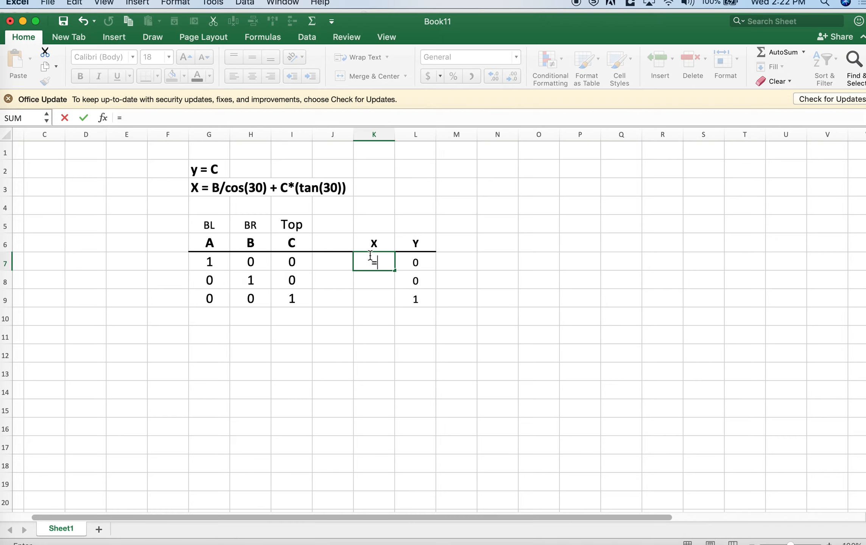
{"action": "left_click", "coordinate": [248, 260]}
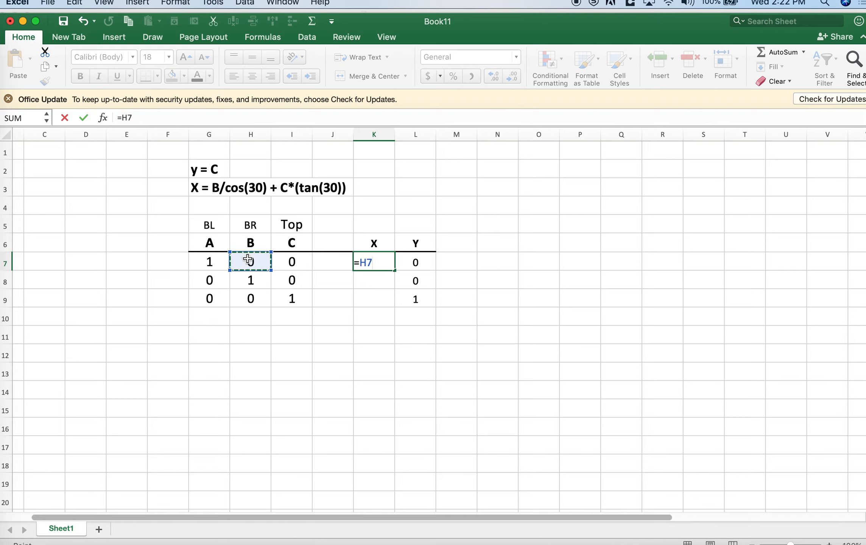
{"action": "type", "text": "/cos("}
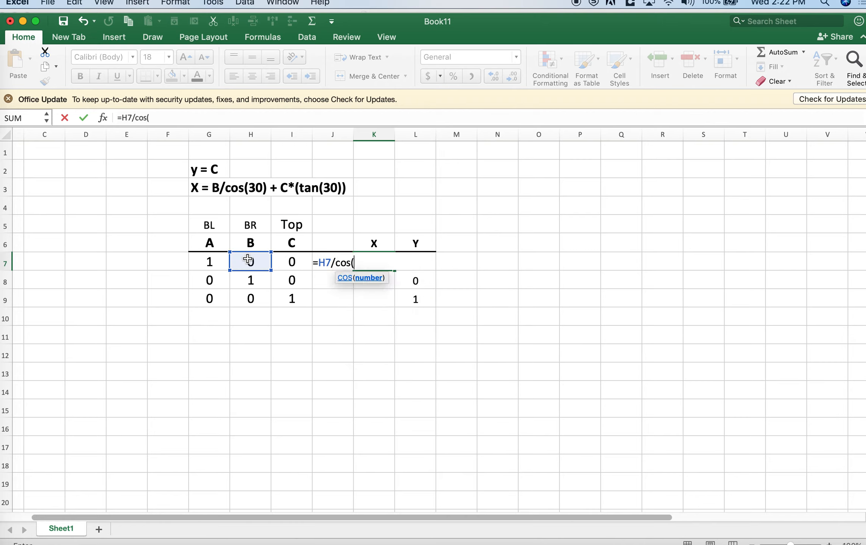
{"action": "type", "text": "radians"}
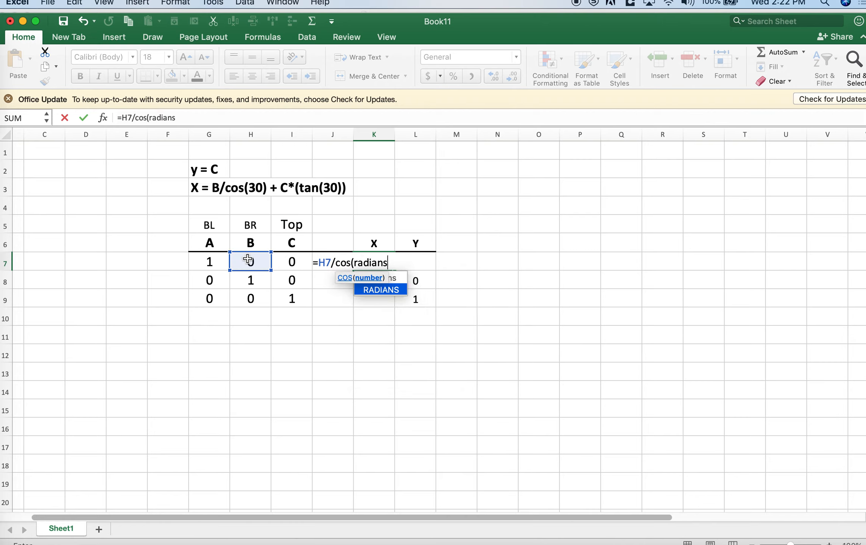
{"action": "type", "text": "(30)"}
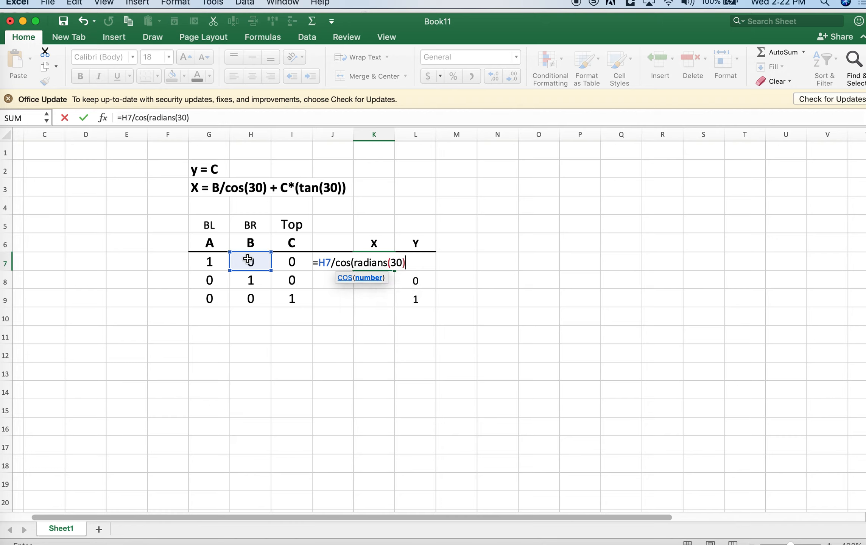
{"action": "type", "text": ")"}
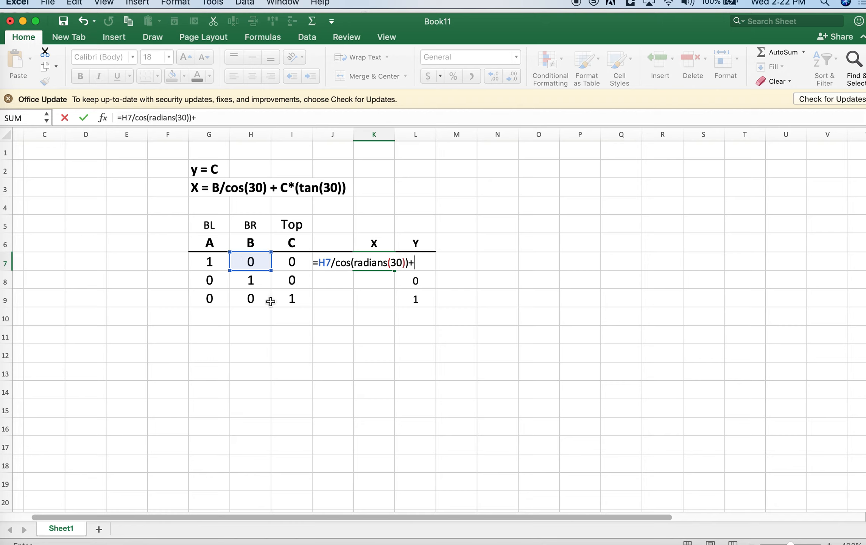
Complete the K7 formula with +I7*TAN(RADIANS(30)) and fill it down to K9
{"action": "type", "text": "+"}
{"action": "left_click", "coordinate": [293, 261]}
{"action": "type", "text": "*"}
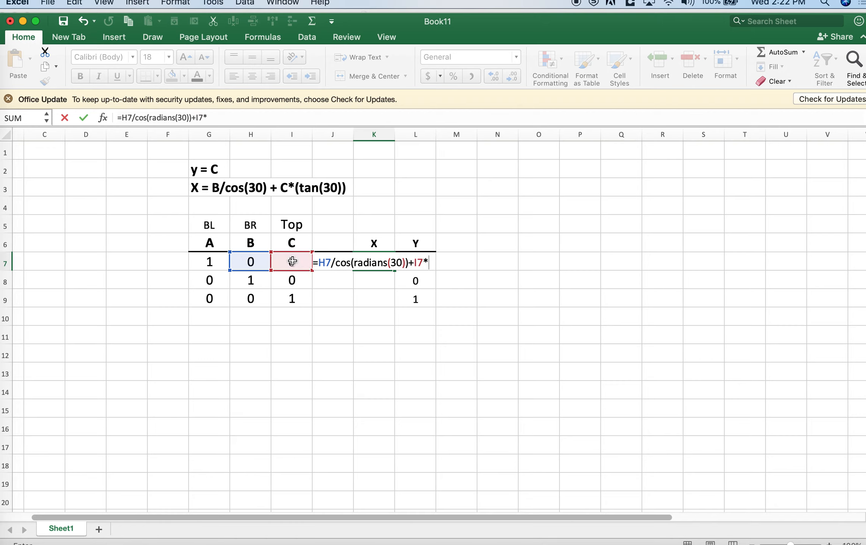
{"action": "type", "text": "tan"}
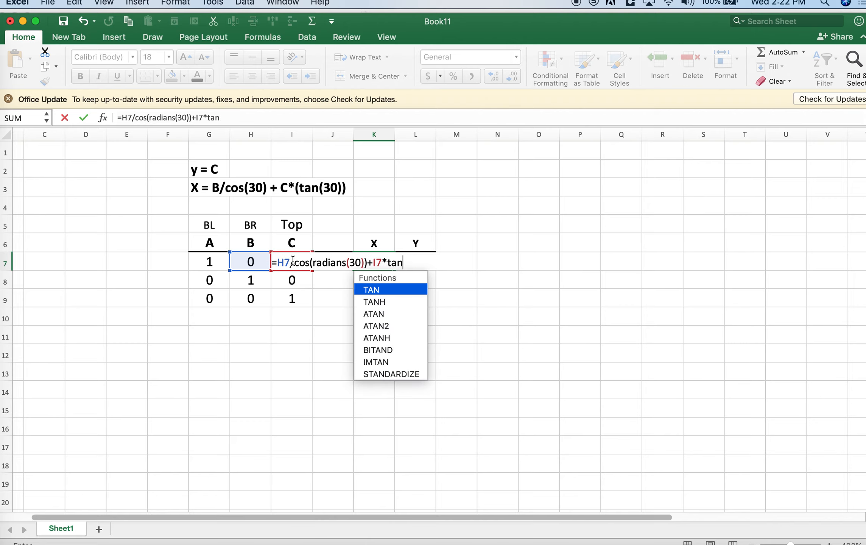
{"action": "type", "text": "(radia"}
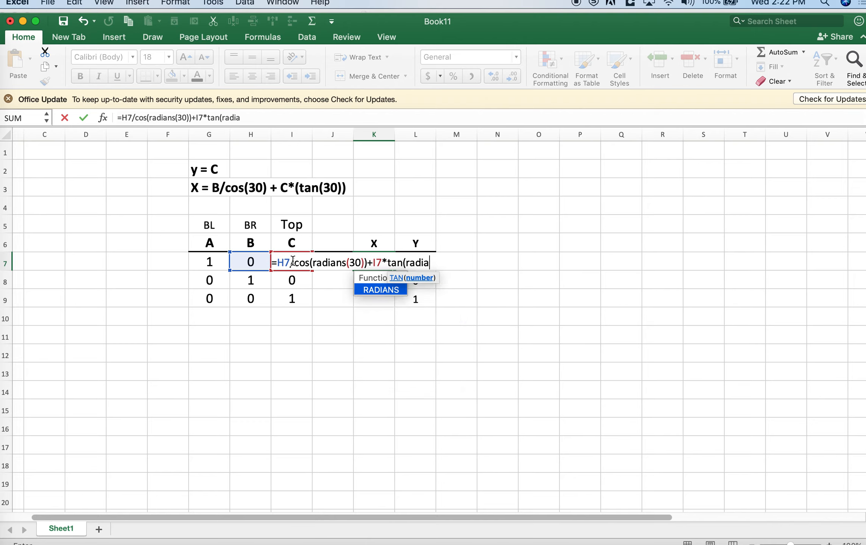
{"action": "type", "text": "ns(30"}
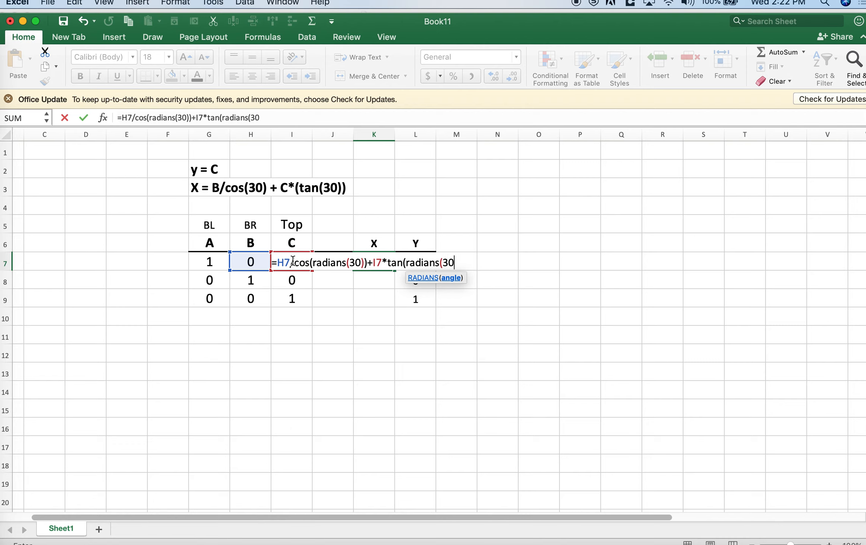
{"action": "type", "text": "))"}
{"action": "key", "text": "Return"}
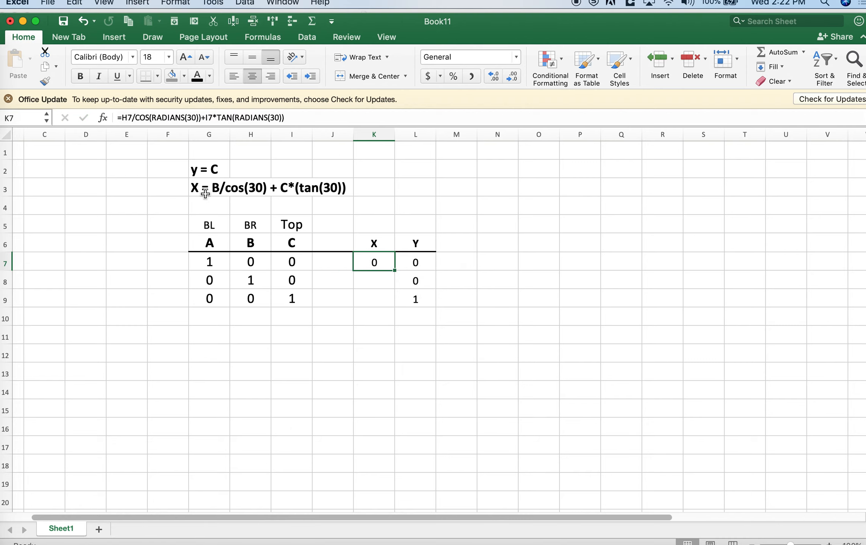
{"action": "left_click_drag", "start_coordinate": [392, 270], "coordinate": [394, 305]}
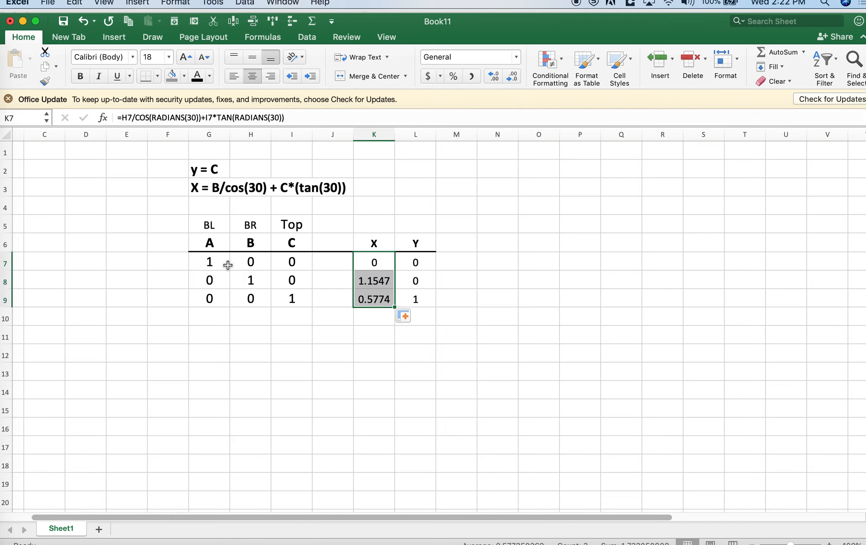
{"action": "left_click", "coordinate": [211, 262]}
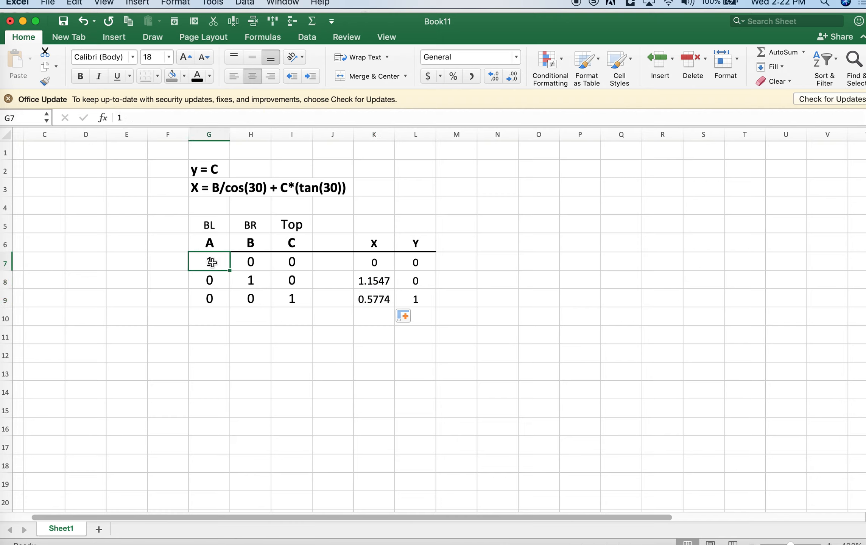
{"action": "left_click", "coordinate": [253, 280]}
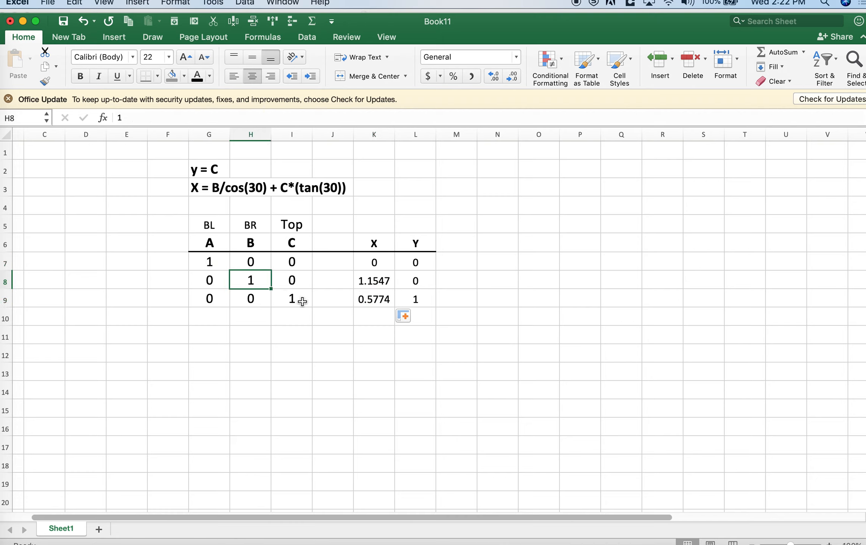
{"action": "left_click", "coordinate": [295, 299]}
Insert a markers-only scatter chart of the X and Y values in K7:L9 and place it beside the table, around columns O to T
{"action": "left_click", "coordinate": [374, 264]}
{"action": "left_click_drag", "start_coordinate": [374, 264], "coordinate": [413, 303]}
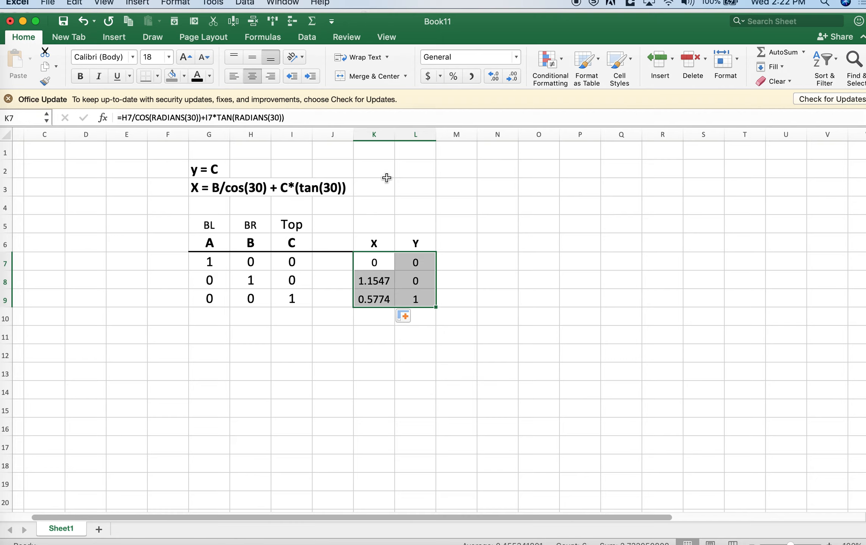
{"action": "left_click", "coordinate": [113, 38]}
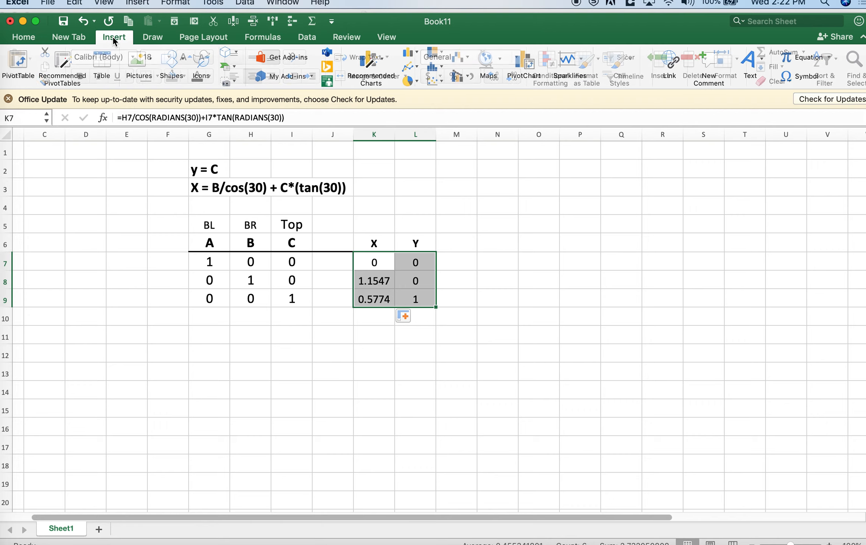
{"action": "left_click", "coordinate": [437, 78]}
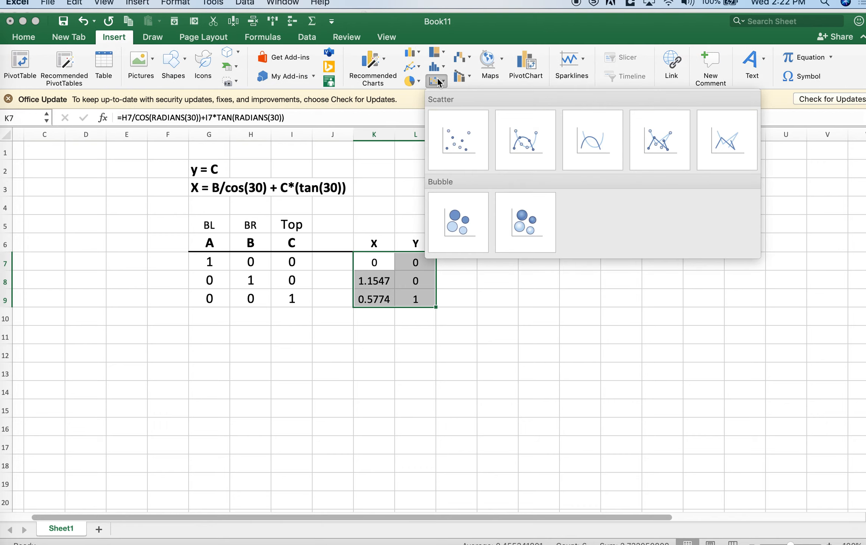
{"action": "left_click", "coordinate": [458, 152]}
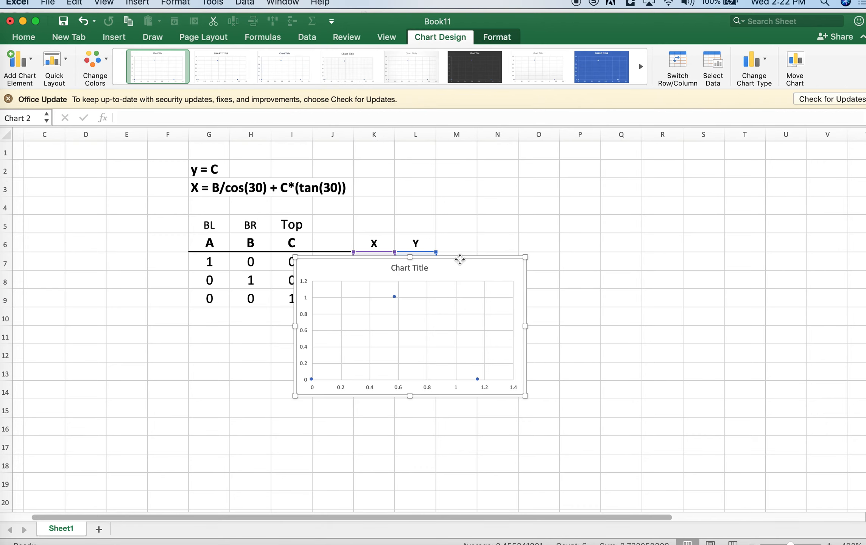
{"action": "left_click_drag", "start_coordinate": [459, 259], "coordinate": [711, 174]}
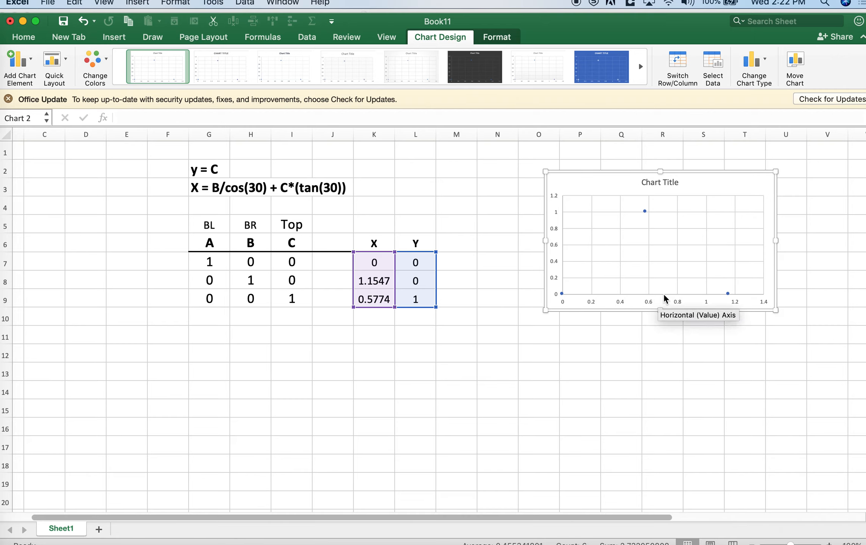
{"action": "left_click", "coordinate": [677, 331]}
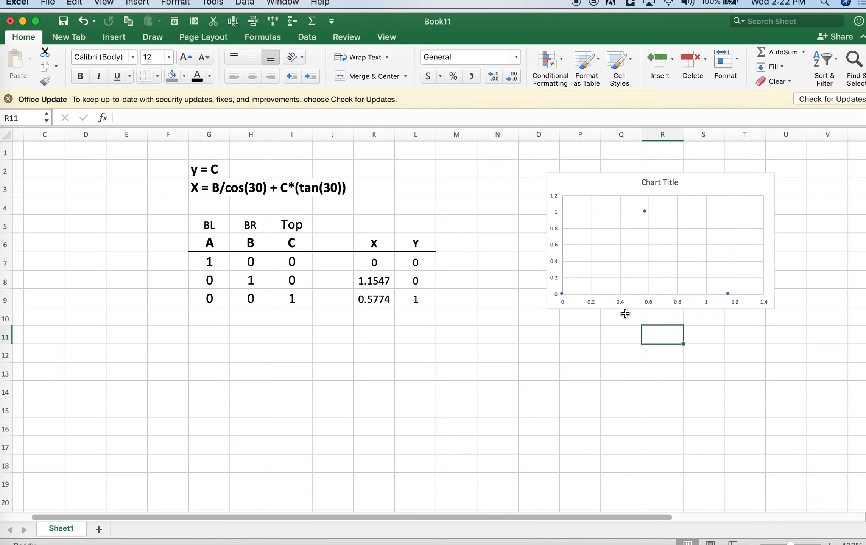
Add a composition in row 10 with A 0.5, B 0.5 and C 0
{"action": "left_click", "coordinate": [206, 315]}
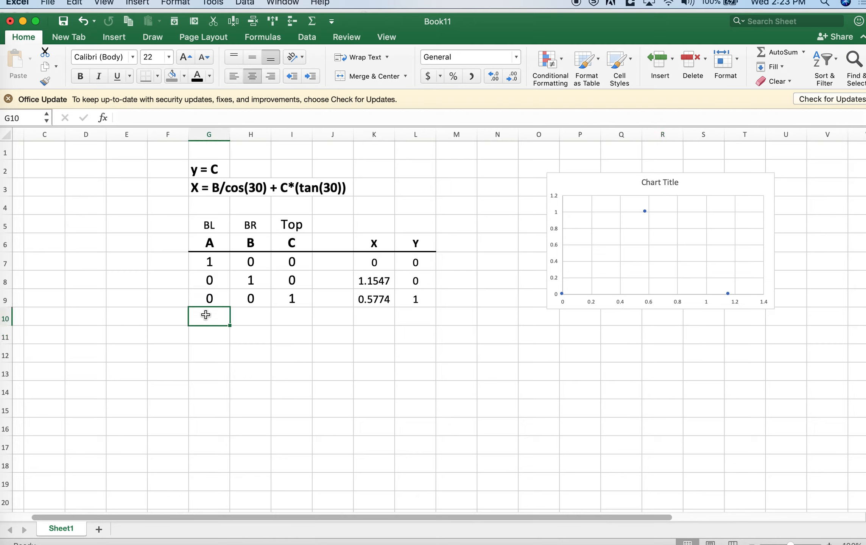
{"action": "type", "text": "."}
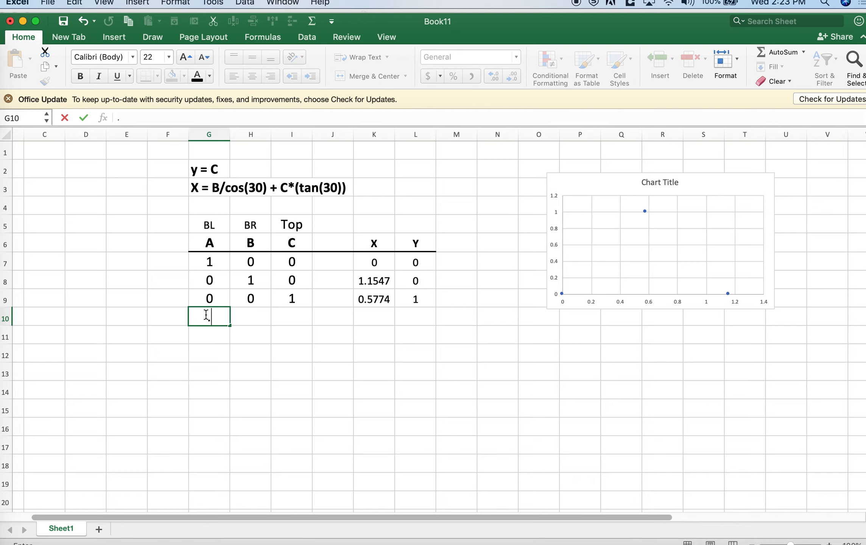
{"action": "type", "text": "5"}
{"action": "key", "text": "Tab"}
{"action": "type", "text": "."}
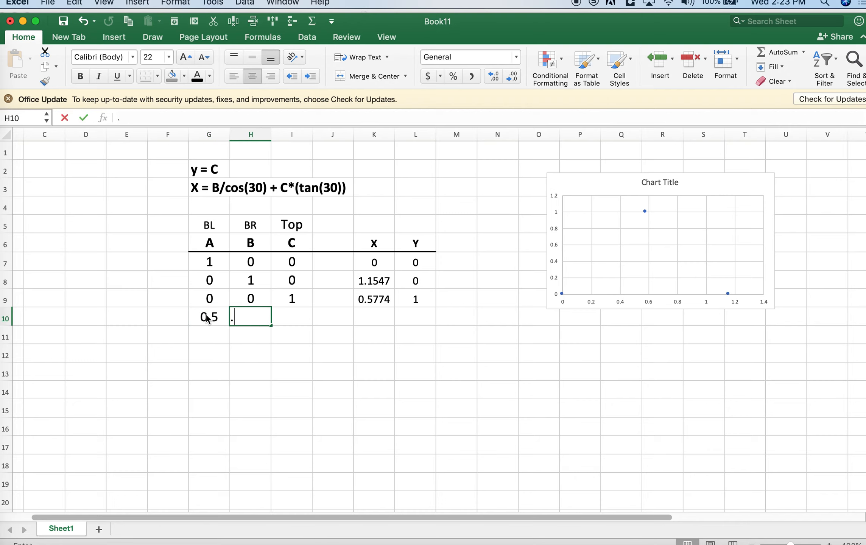
{"action": "type", "text": "5"}
{"action": "key", "text": "Tab"}
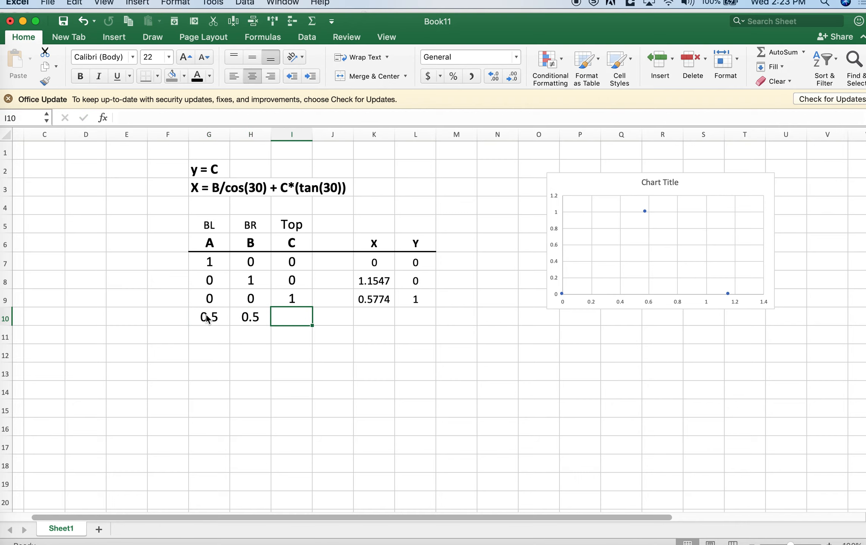
{"action": "type", "text": "0"}
{"action": "key", "text": "Return"}
Add a composition in row 11 with A 0, B 0.5 and C 0.5
{"action": "type", "text": "0"}
{"action": "key", "text": "Tab"}
{"action": "type", "text": "."}
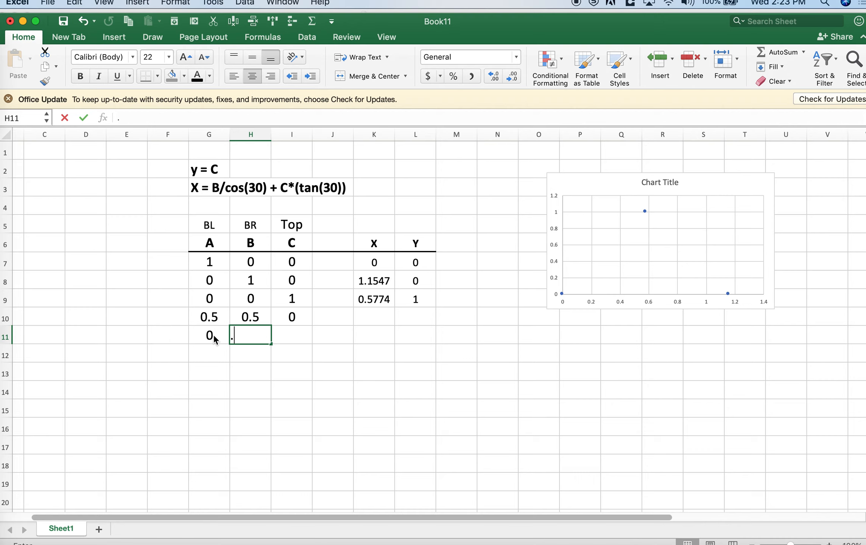
{"action": "type", "text": "5"}
{"action": "key", "text": "Tab"}
{"action": "type", "text": "0.5"}
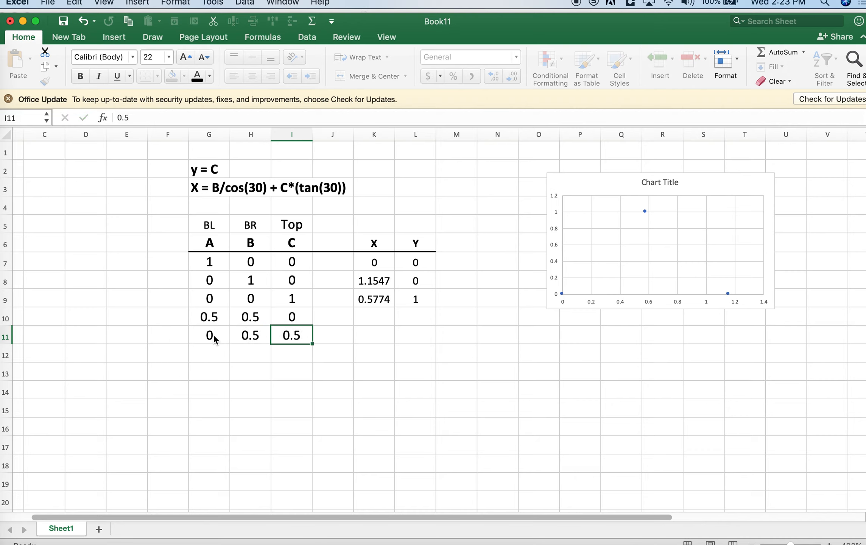
Add a composition in row 12 with A 0.5, B 0 and C 0.5
{"action": "left_click", "coordinate": [212, 349]}
{"action": "type", "text": "."}
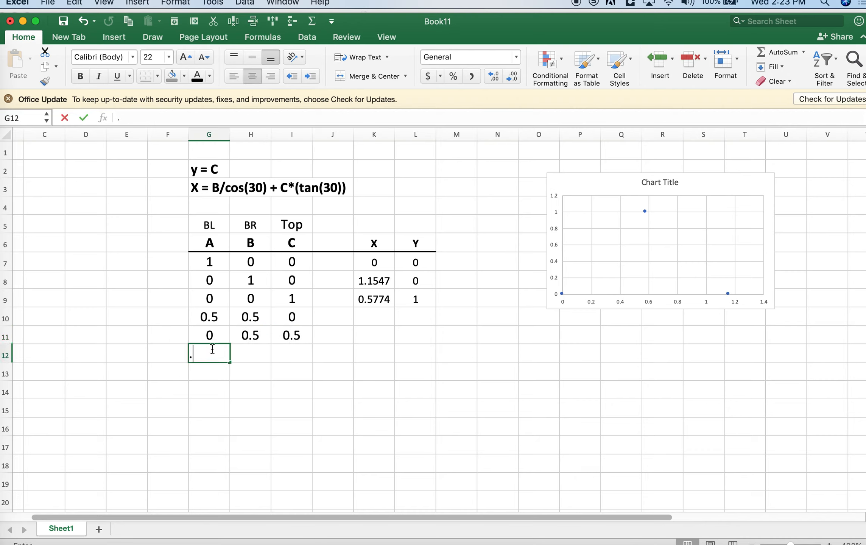
{"action": "type", "text": "5"}
{"action": "key", "text": "Tab"}
{"action": "key", "text": "Tab"}
{"action": "type", "text": ".5"}
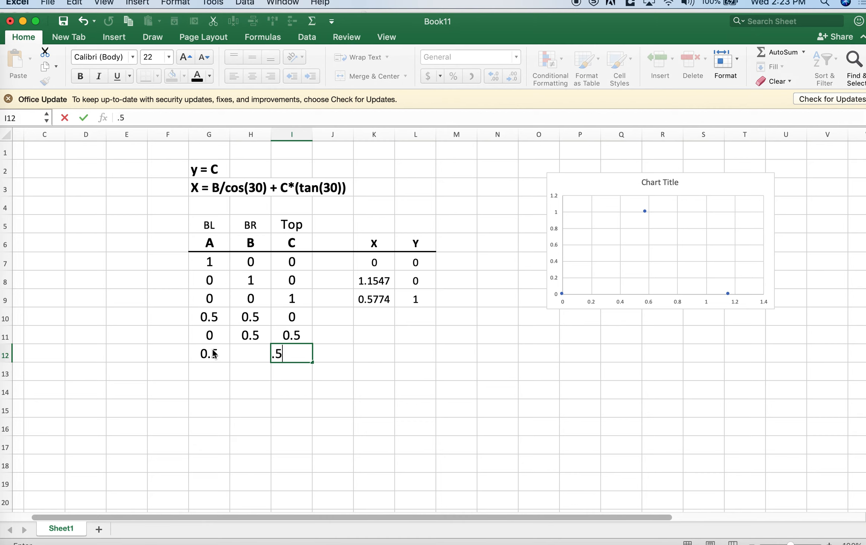
{"action": "key", "text": "Left"}
{"action": "type", "text": "0"}
{"action": "key", "text": "Return"}
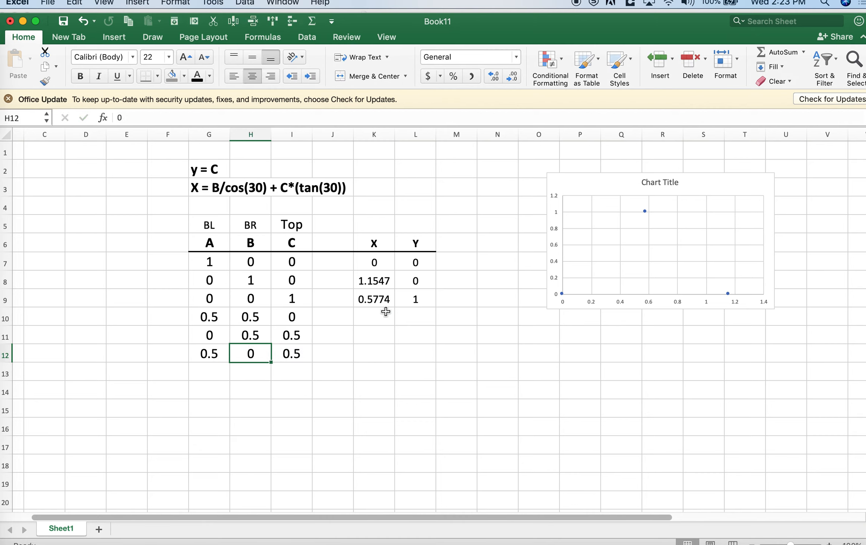
Fill the X and Y formulas from K9:L9 down through row 12
{"action": "left_click_drag", "start_coordinate": [378, 299], "coordinate": [410, 352]}
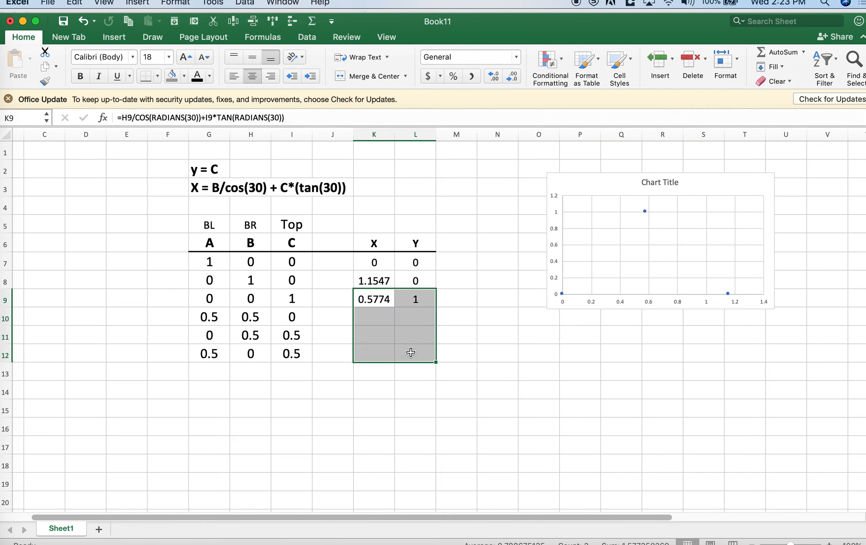
{"action": "left_click", "coordinate": [211, 21]}
{"action": "left_click_drag", "start_coordinate": [212, 316], "coordinate": [277, 352]}
Copy K10:L12 and use Paste Special to add the values to the scatter chart as new points
{"action": "left_click_drag", "start_coordinate": [374, 320], "coordinate": [406, 353]}
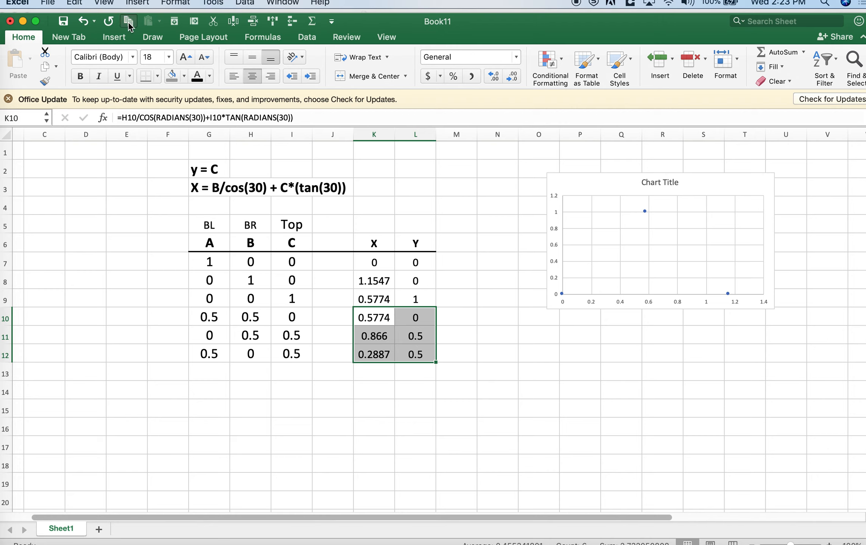
{"action": "key", "text": "super+c"}
{"action": "left_click", "coordinate": [721, 261]}
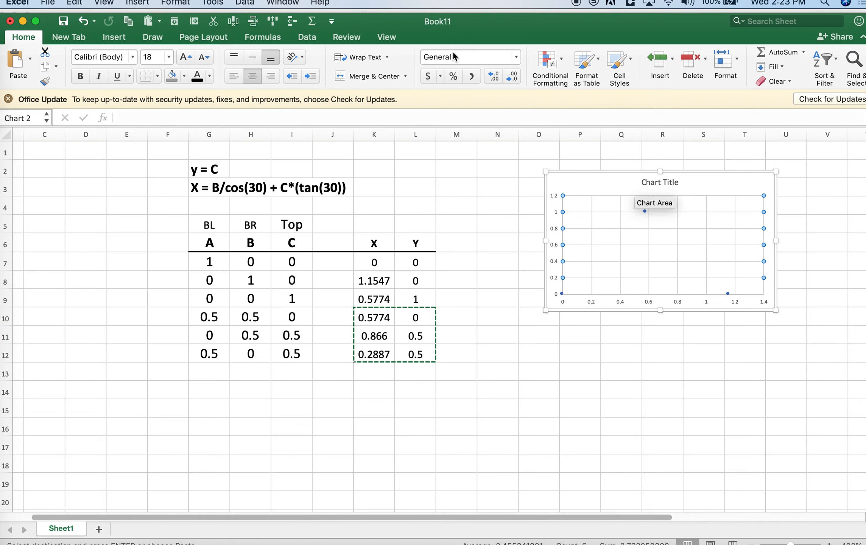
{"action": "left_click", "coordinate": [83, 5]}
{"action": "left_click", "coordinate": [108, 91]}
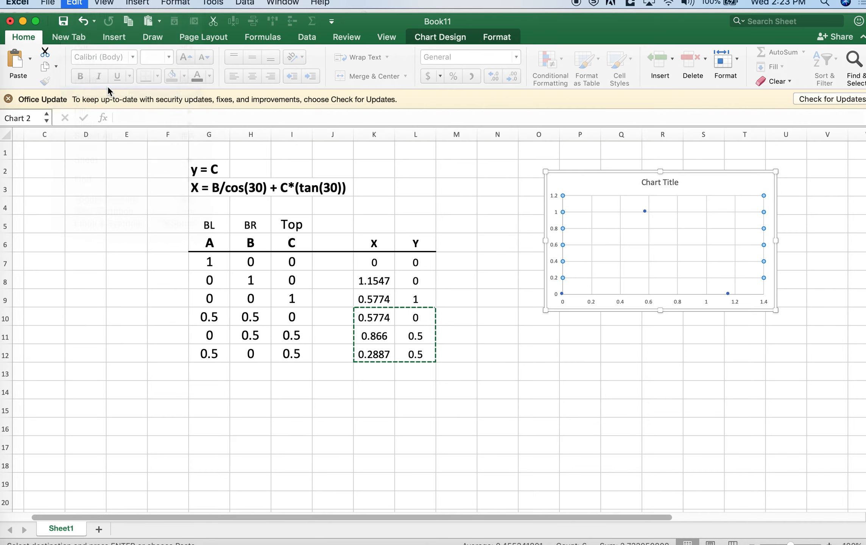
{"action": "left_click", "coordinate": [489, 250]}
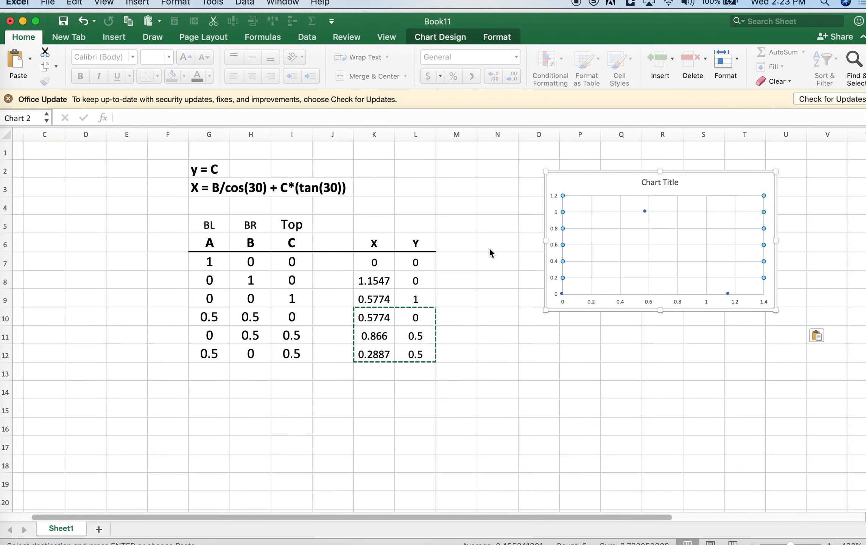
{"action": "mouse_move", "coordinate": [644, 293]}
{"action": "left_click", "coordinate": [670, 350]}
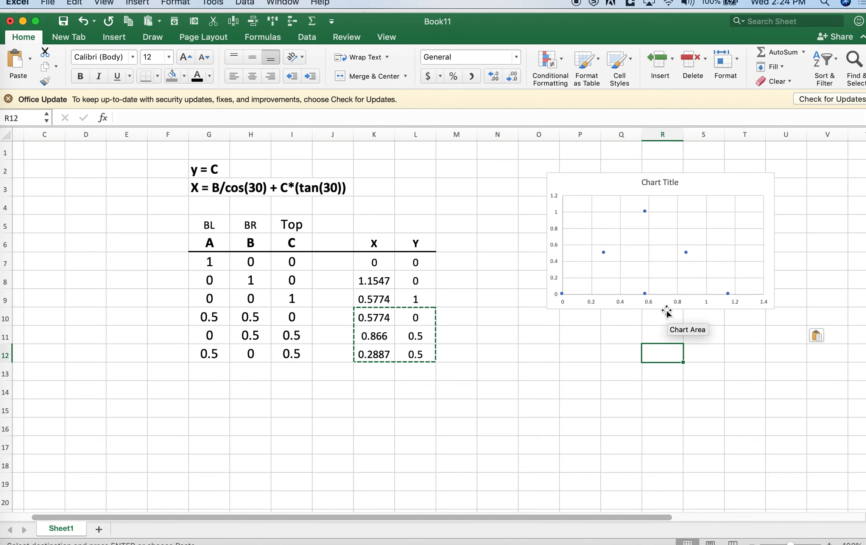
Rename the composition headers in row 6 from A, B, C to Ab, An and Or
{"action": "left_click", "coordinate": [287, 243]}
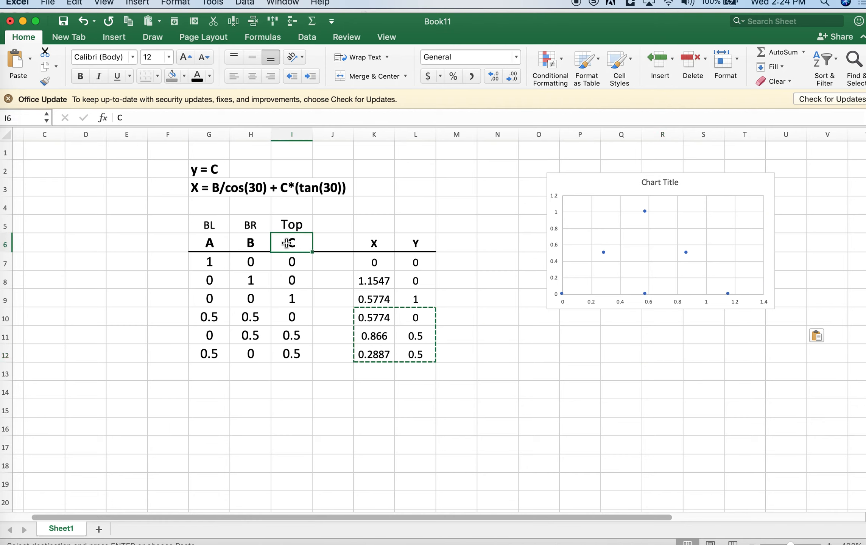
{"action": "type", "text": "Or"}
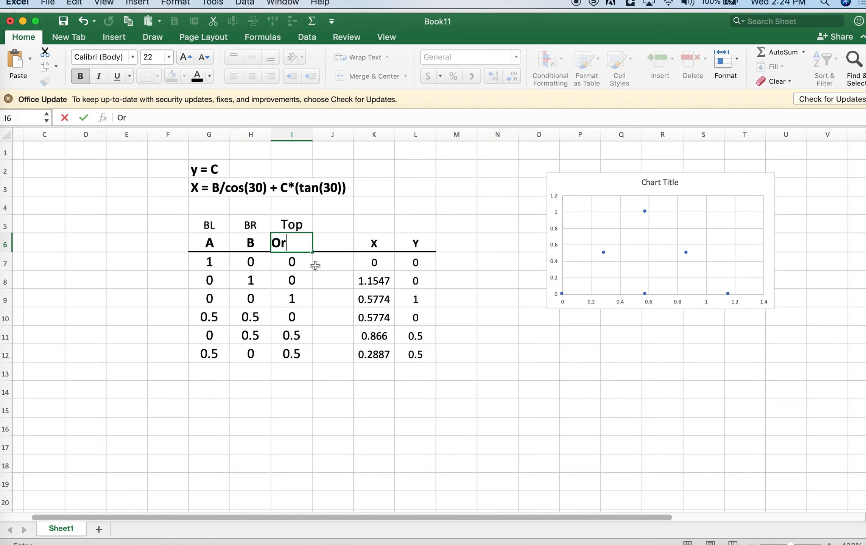
{"action": "key", "text": "Left"}
{"action": "type", "text": "A"}
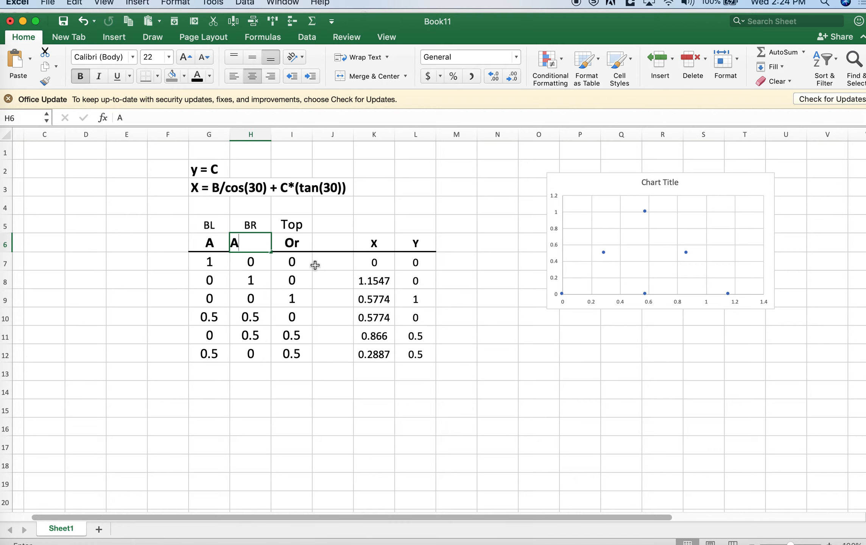
{"action": "type", "text": "n"}
{"action": "key", "text": "Left"}
{"action": "type", "text": "A"}
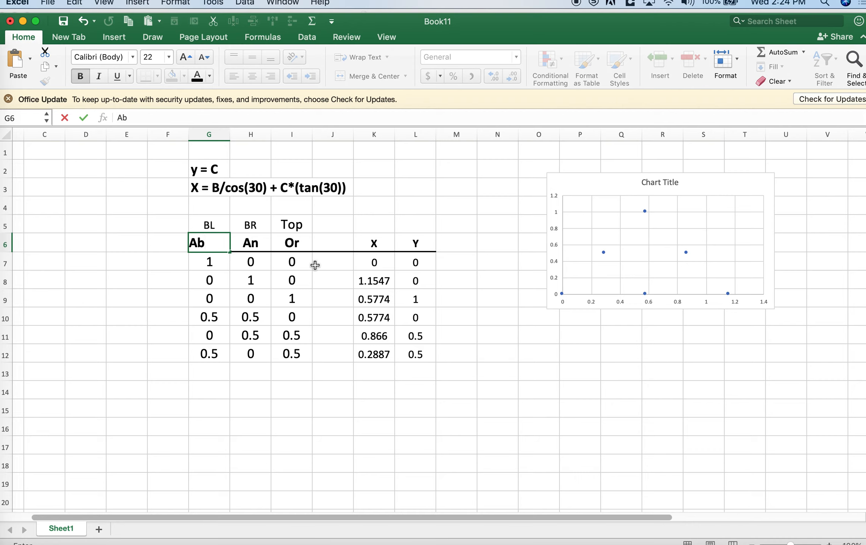
{"action": "type", "text": "b"}
{"action": "key", "text": "ctrl+Return"}
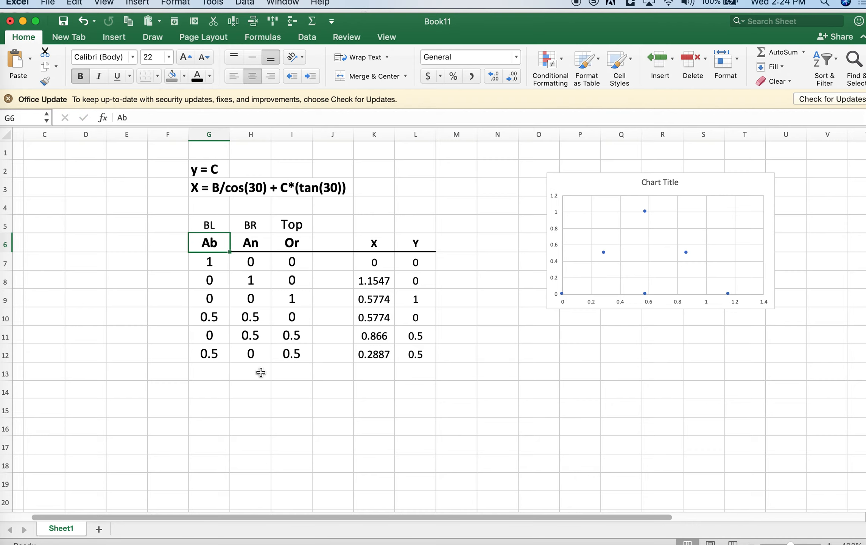
Add a composition in row 13 with Ab 0.15, An 0.8 and Or 0.05
{"action": "left_click", "coordinate": [251, 371]}
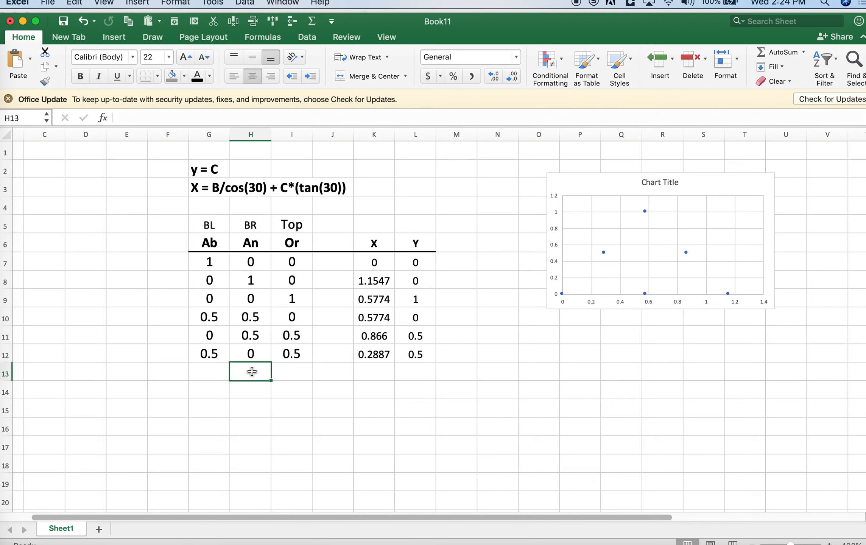
{"action": "type", "text": ".80"}
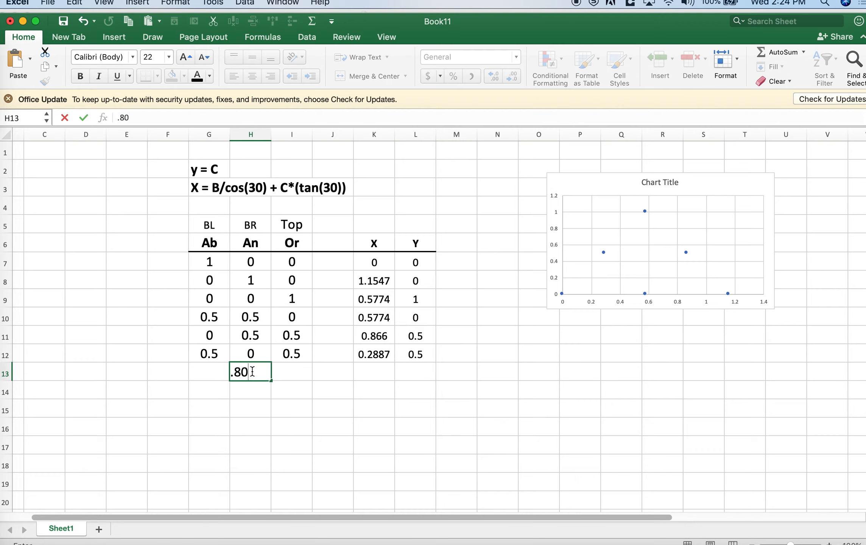
{"action": "key", "text": "Left"}
{"action": "type", "text": ".1"}
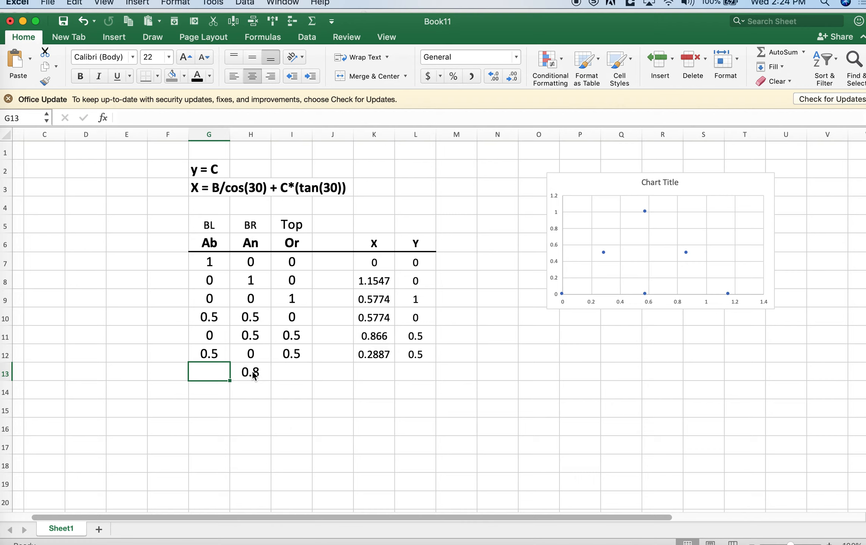
{"action": "key", "text": "Right"}
{"action": "key", "text": "Right"}
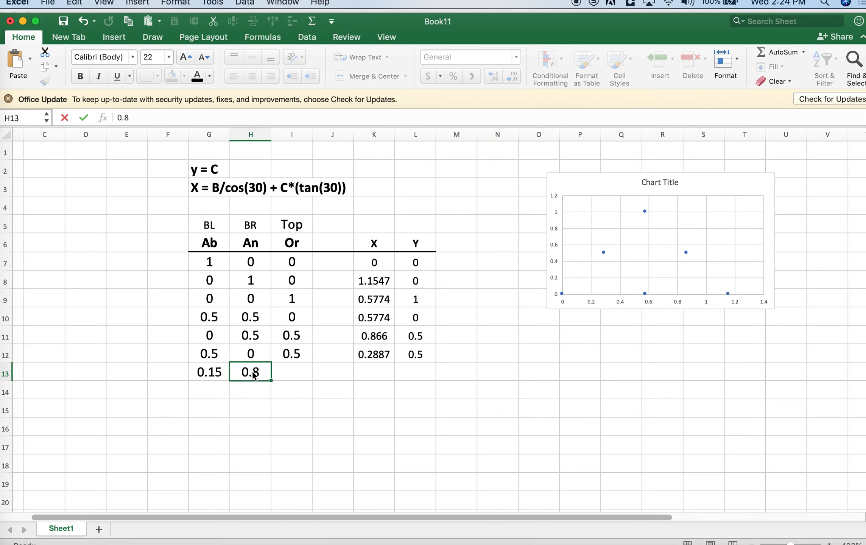
{"action": "type", "text": ".0"}
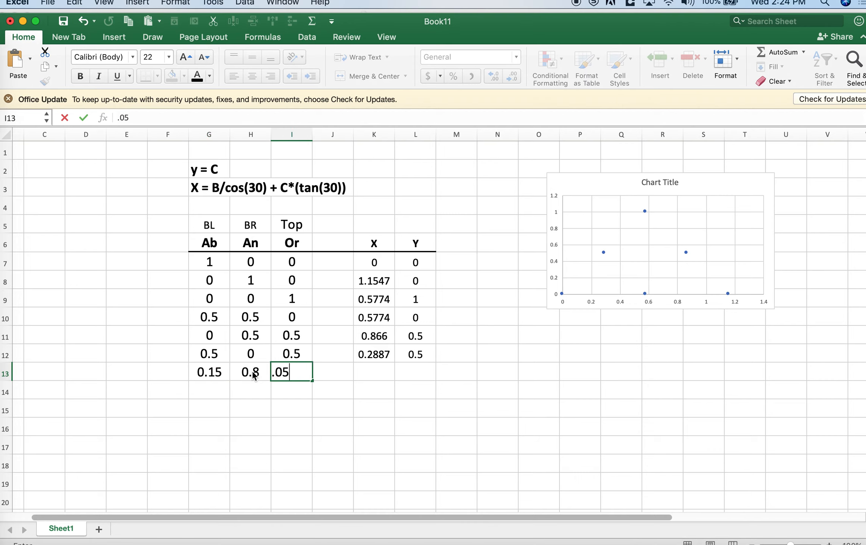
{"action": "type", "text": "5"}
{"action": "key", "text": "ctrl+Return"}
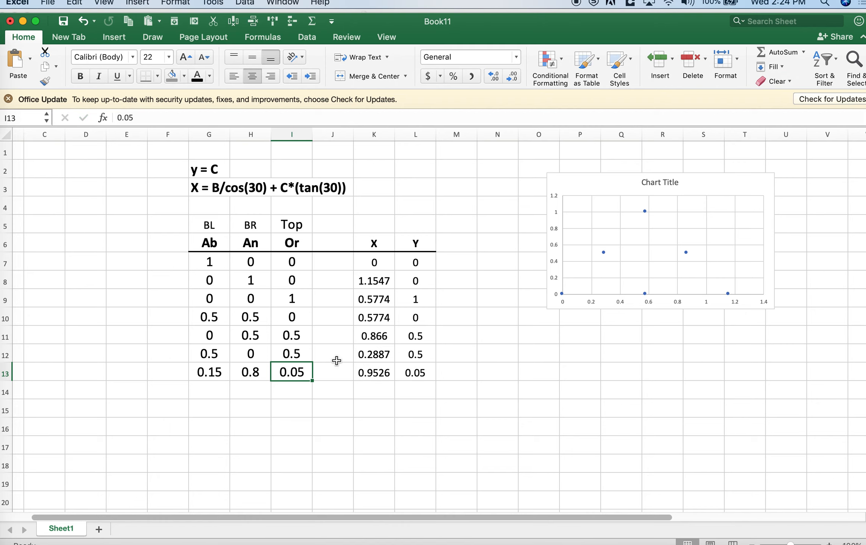
Copy K13:L13 and Paste Special it into the chart as new points, with values in columns and X values in the first column
{"action": "left_click_drag", "start_coordinate": [378, 372], "coordinate": [413, 371]}
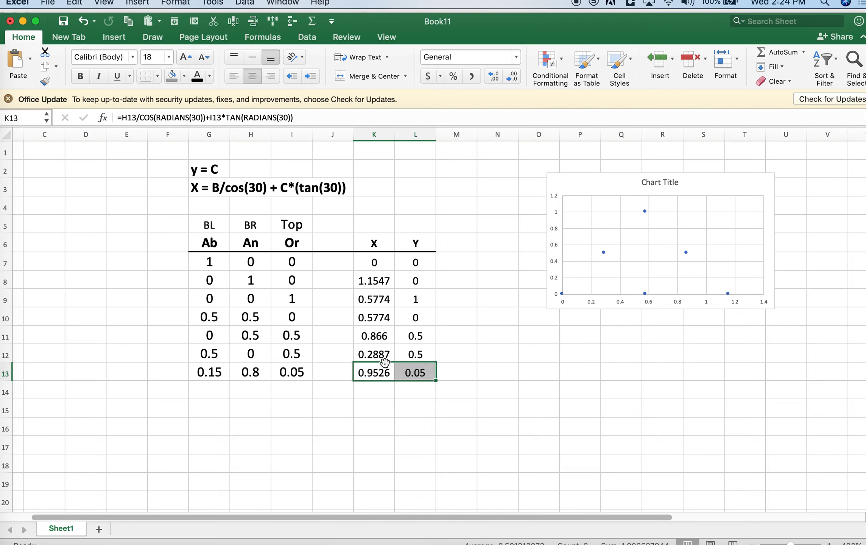
{"action": "left_click", "coordinate": [205, 372]}
{"action": "left_click_drag", "start_coordinate": [205, 371], "coordinate": [294, 373]}
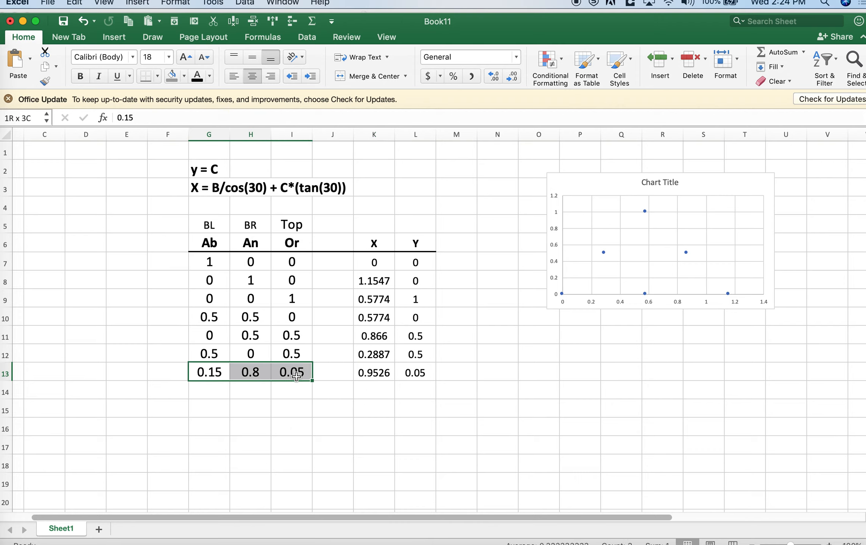
{"action": "left_click_drag", "start_coordinate": [382, 372], "coordinate": [415, 372]}
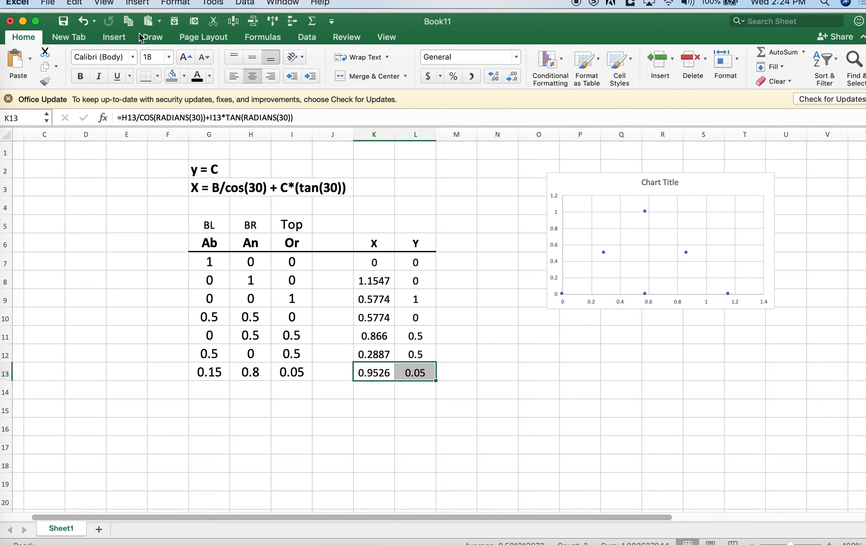
{"action": "key", "text": "cmd+c"}
{"action": "left_click", "coordinate": [697, 224]}
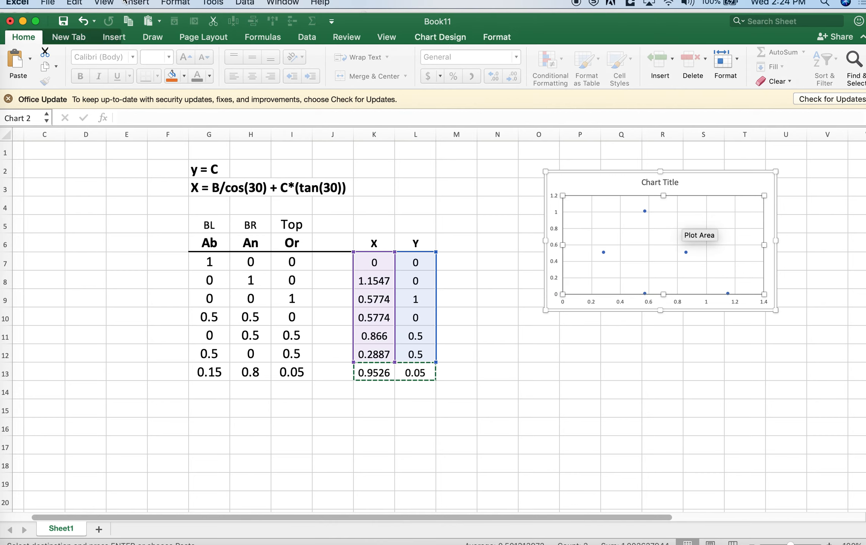
{"action": "left_click", "coordinate": [74, 3]}
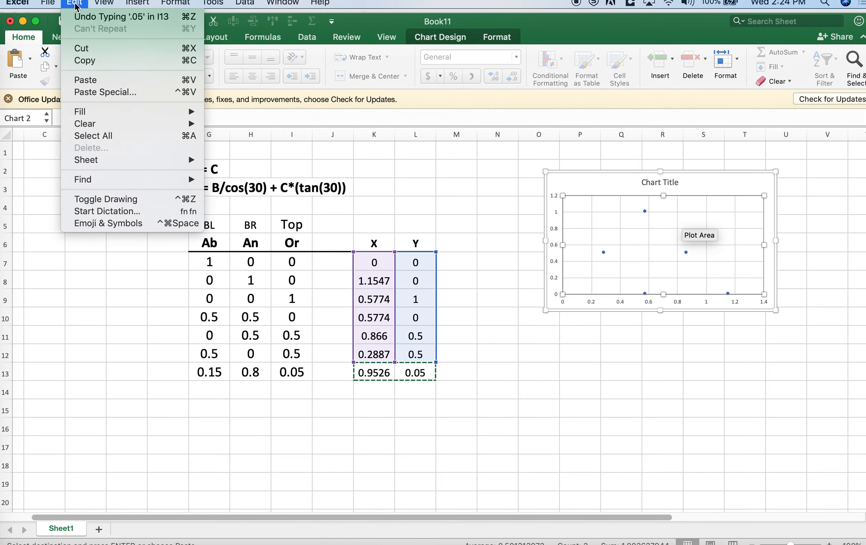
{"action": "left_click", "coordinate": [87, 92]}
{"action": "left_click", "coordinate": [364, 168]}
{"action": "left_click", "coordinate": [359, 215]}
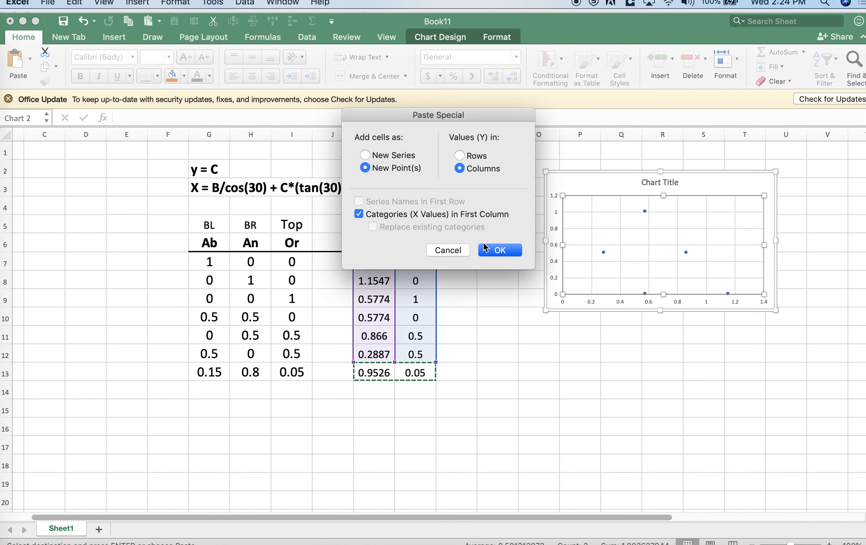
{"action": "left_click", "coordinate": [495, 250]}
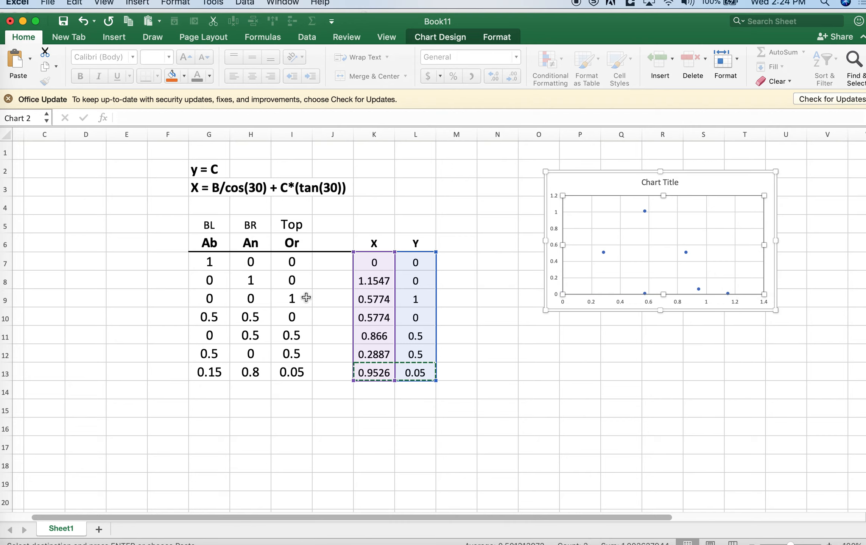
Delete the plotted data series from the scatter chart and undo the deletion
{"action": "left_click", "coordinate": [373, 299]}
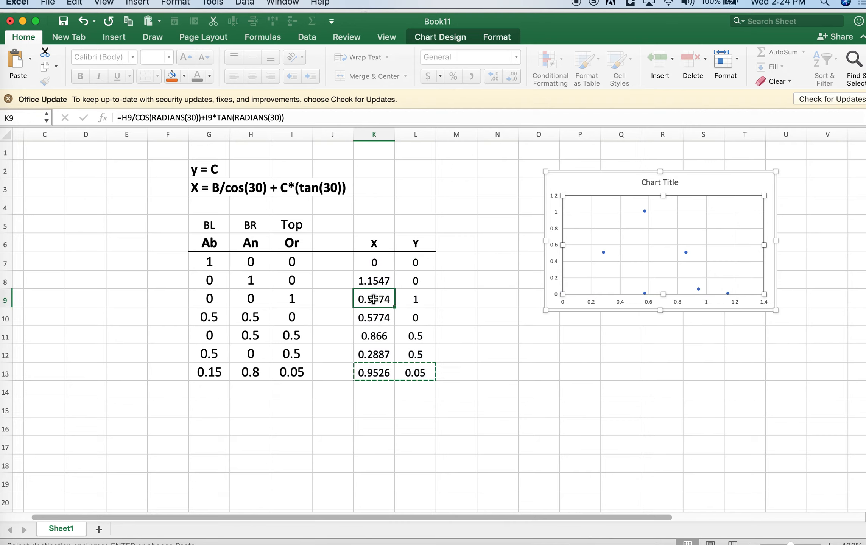
{"action": "left_click", "coordinate": [686, 253]}
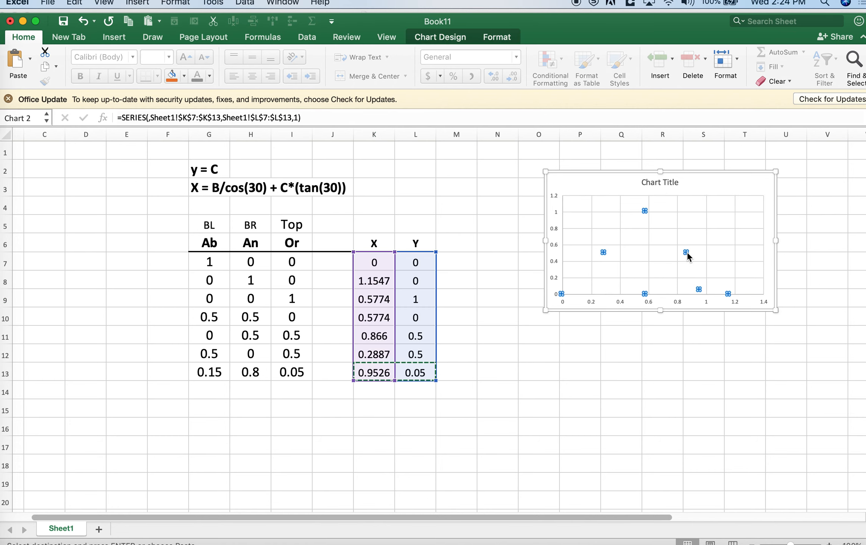
{"action": "key", "text": "Delete"}
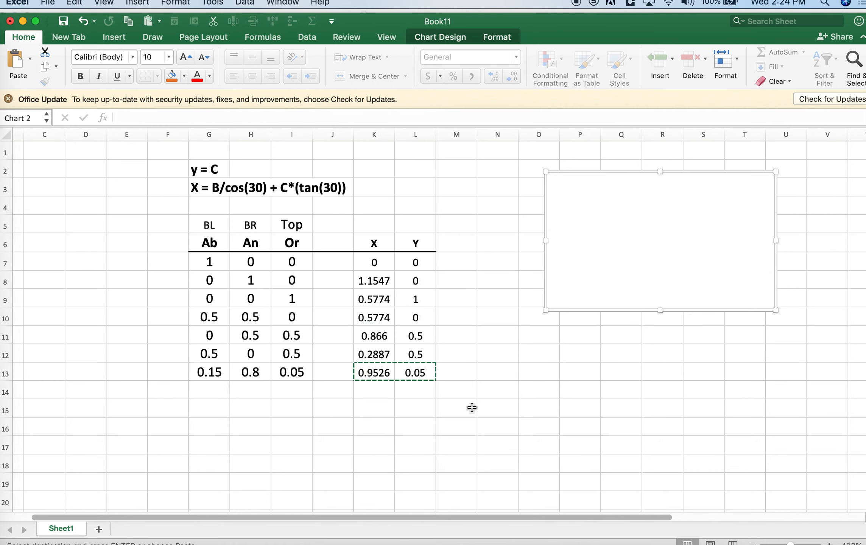
{"action": "left_click", "coordinate": [81, 21]}
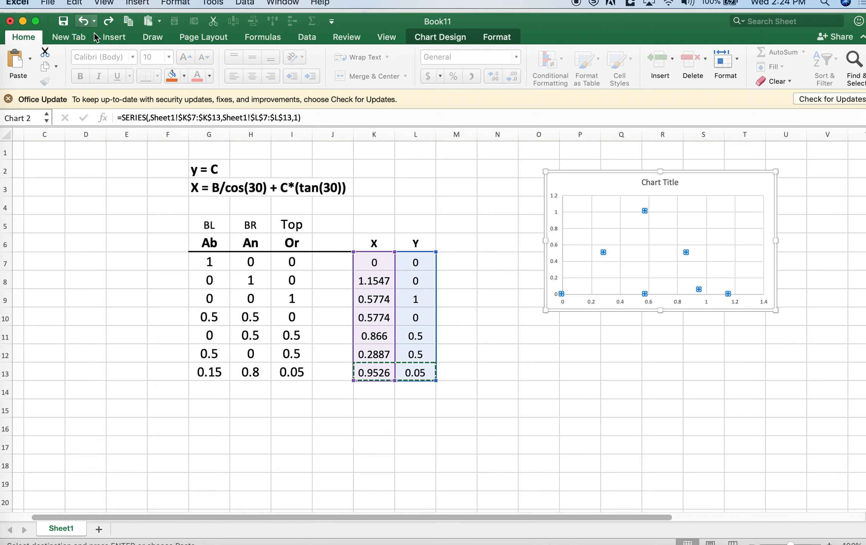
{"action": "left_click", "coordinate": [660, 262]}
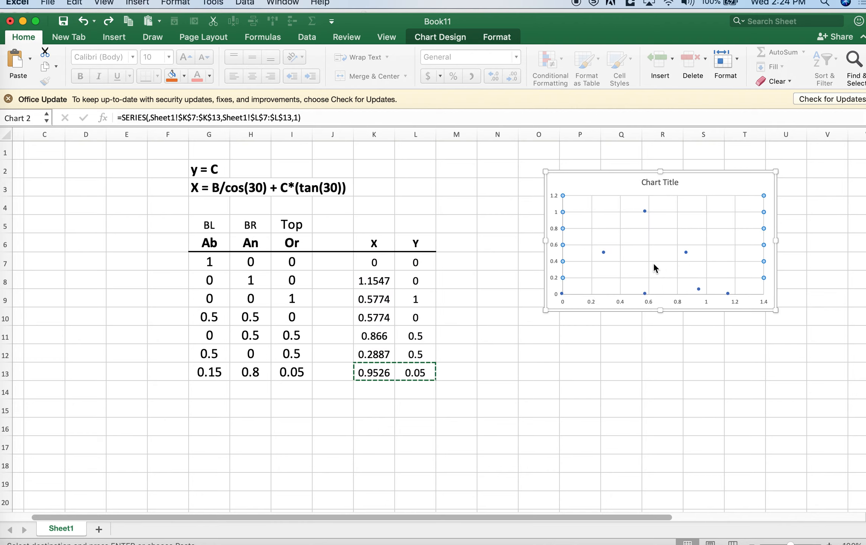
{"action": "left_click", "coordinate": [603, 253]}
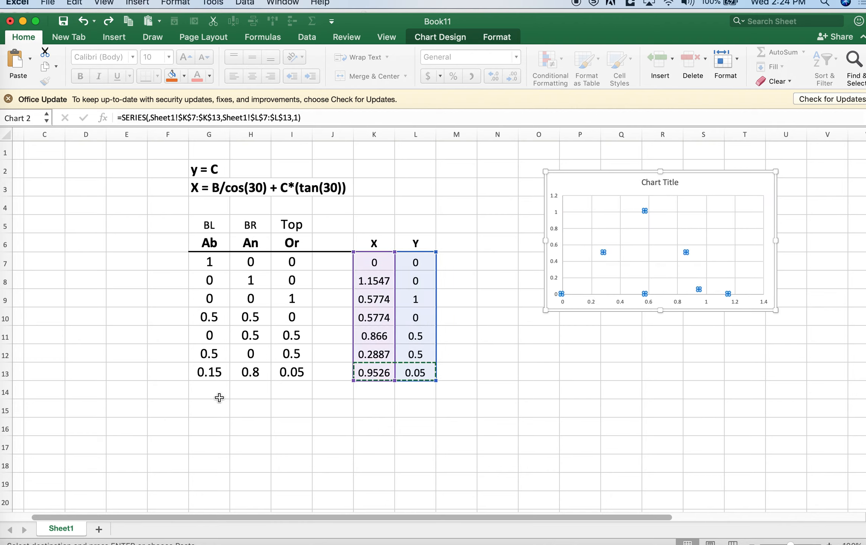
{"action": "left_click", "coordinate": [204, 390]}
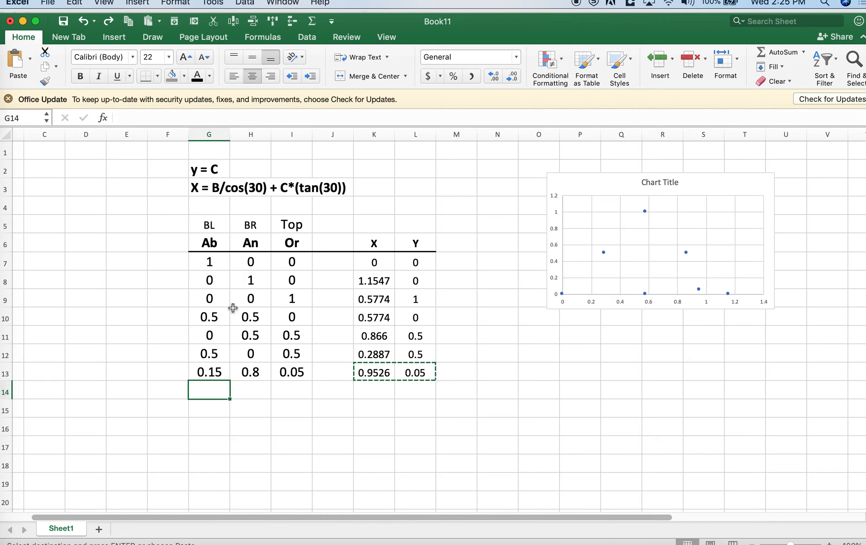
{"action": "left_click", "coordinate": [217, 245]}
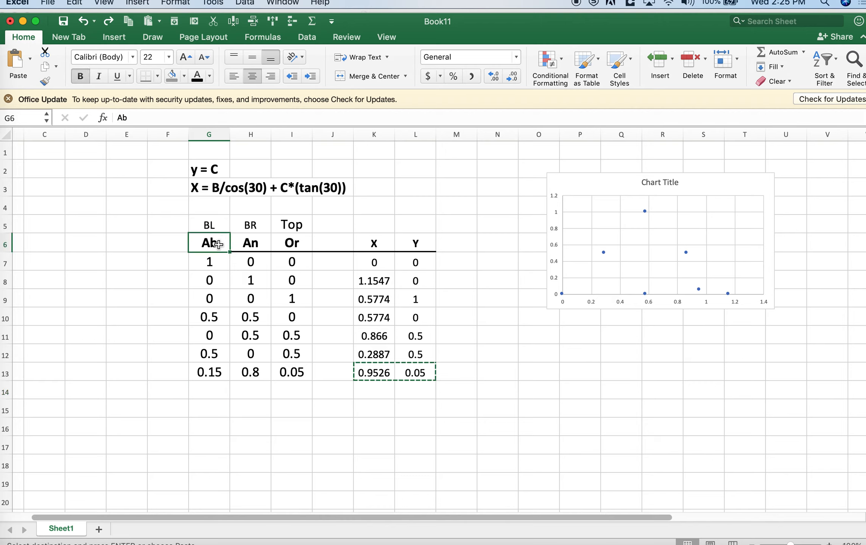
Rename the composition headers in row 6 to Af, Pl and Q
{"action": "left_click", "coordinate": [290, 243]}
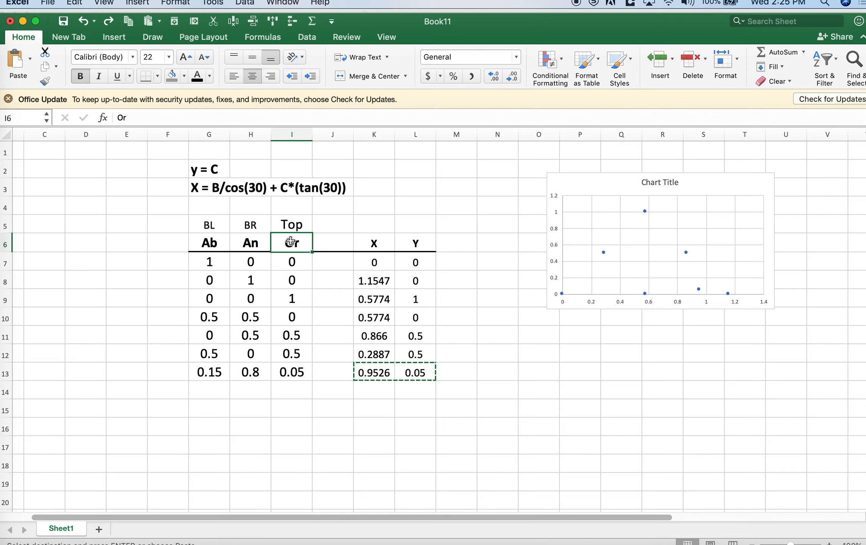
{"action": "type", "text": "Q"}
{"action": "key", "text": "Left"}
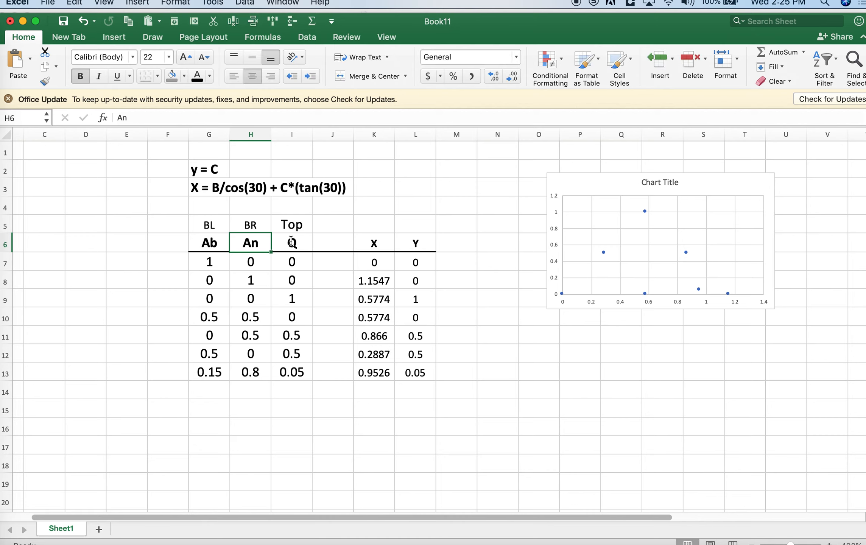
{"action": "type", "text": "Pl"}
{"action": "key", "text": "Left"}
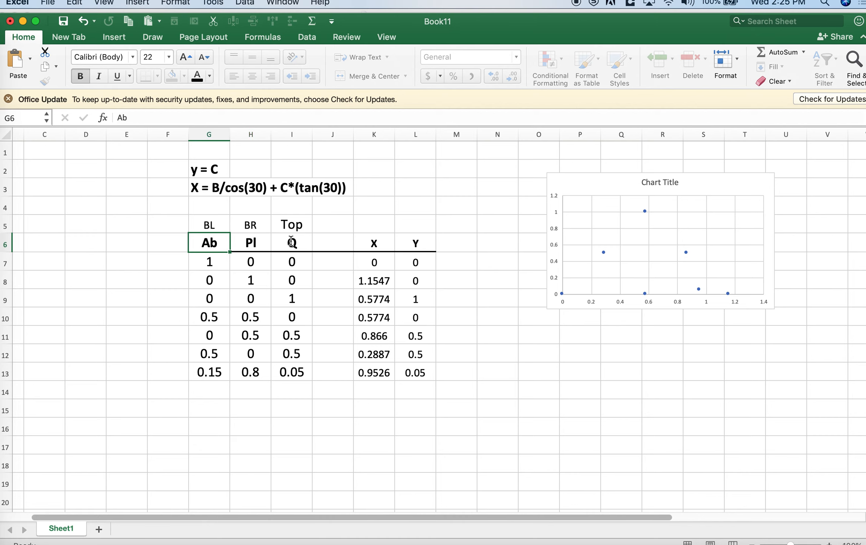
{"action": "type", "text": "Af"}
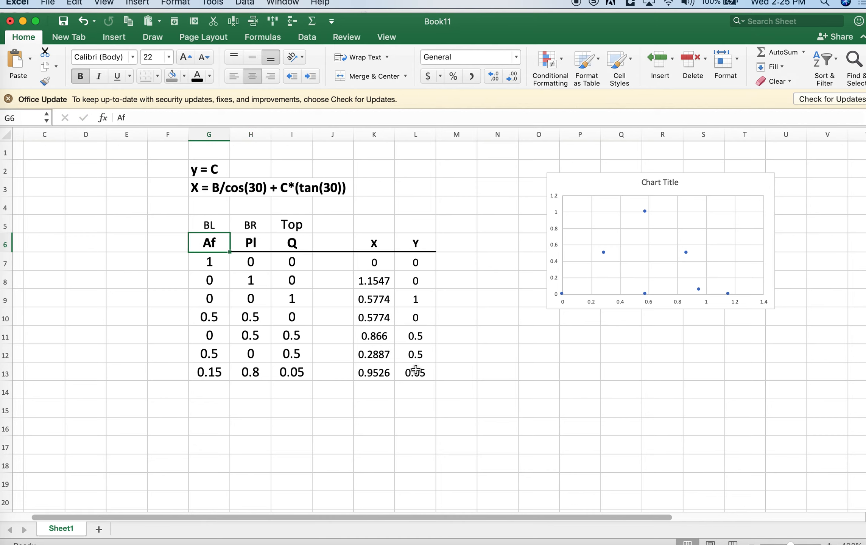
Add a composition in row 14 with Af 0.3, Pl 0.2 and Q 0.5
{"action": "left_click", "coordinate": [208, 390]}
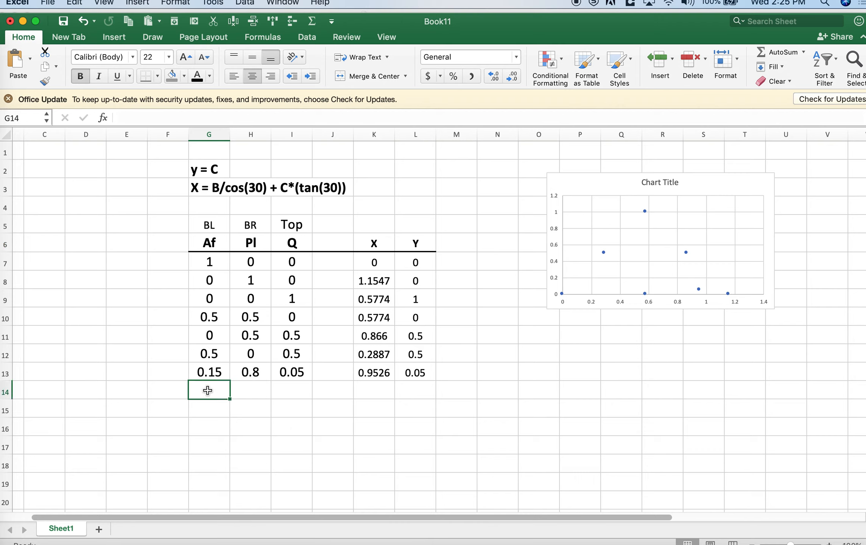
{"action": "left_click", "coordinate": [296, 391]}
{"action": "type", "text": ".5"}
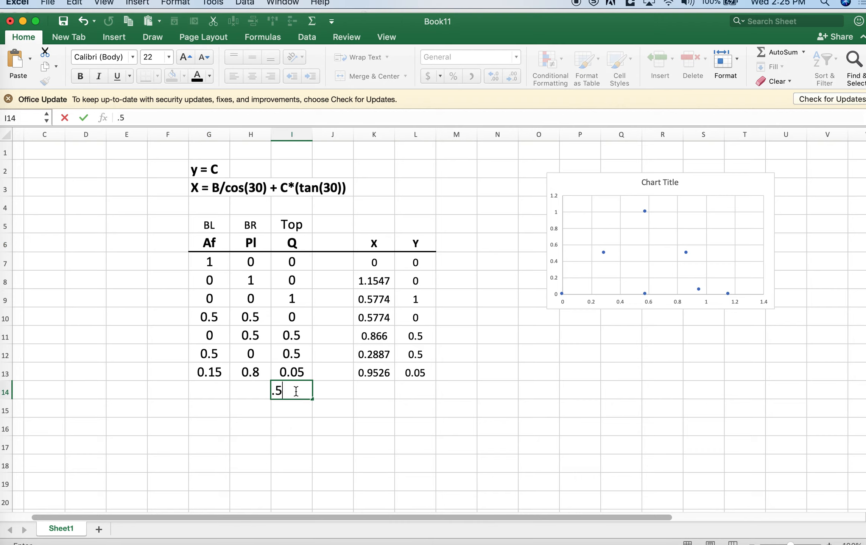
{"action": "key", "text": "Left"}
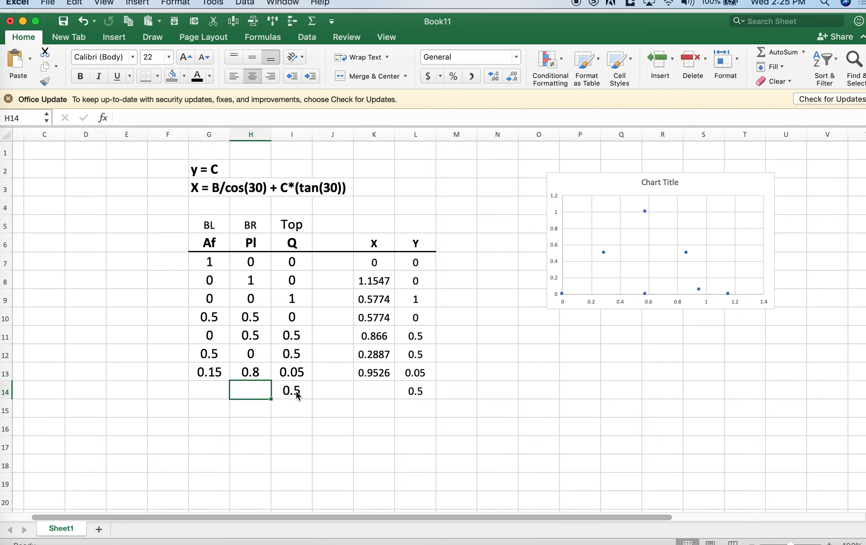
{"action": "type", "text": ".2"}
{"action": "key", "text": "Left"}
{"action": "type", "text": ".3"}
{"action": "key", "text": "ctrl+Return"}
Copy K14:L14 and Paste Special it into the chart as a new point, with values in columns and X values in the first column
{"action": "left_click_drag", "start_coordinate": [366, 390], "coordinate": [409, 389]}
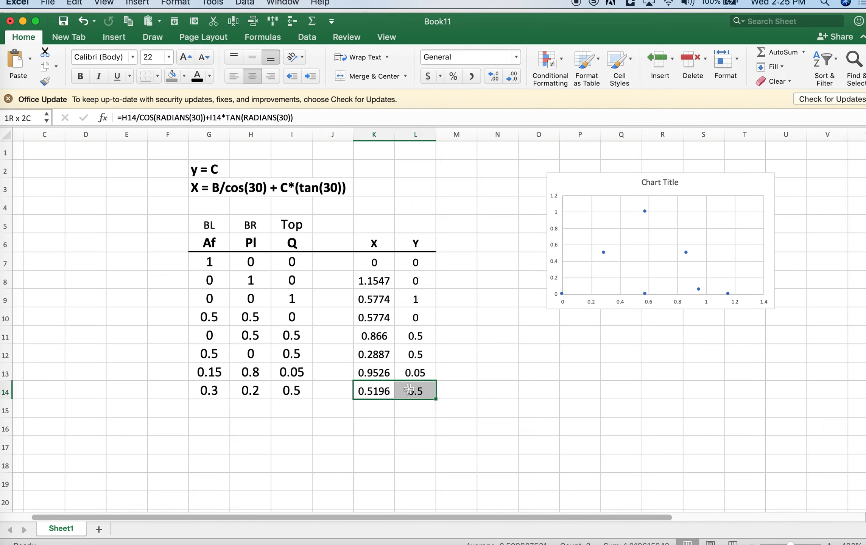
{"action": "left_click", "coordinate": [130, 21]}
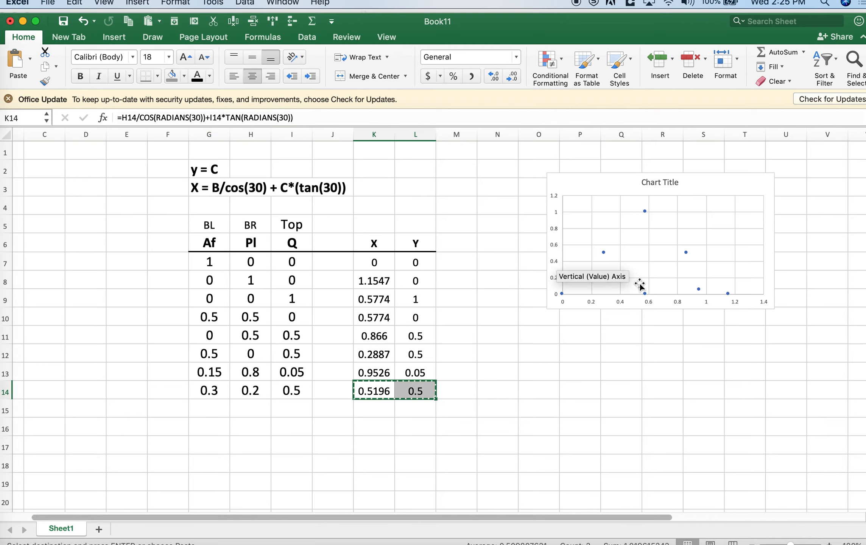
{"action": "left_click", "coordinate": [657, 257]}
{"action": "left_click", "coordinate": [75, 3]}
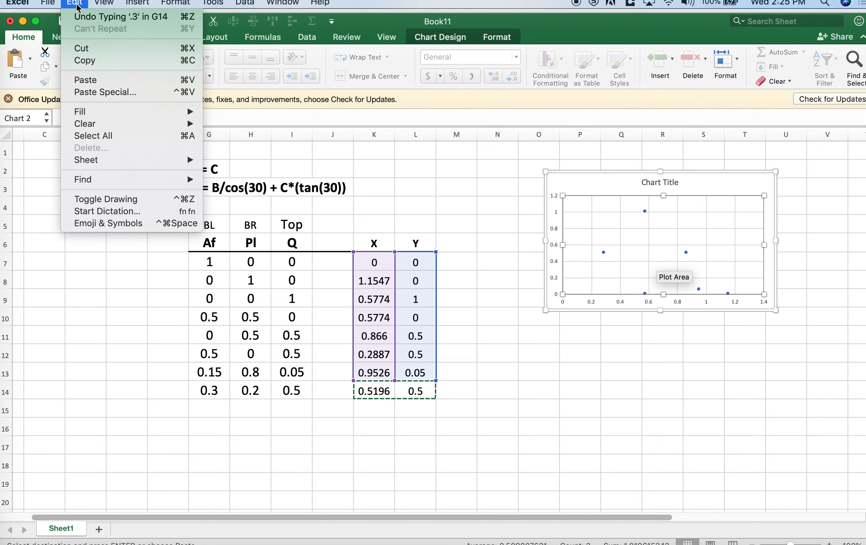
{"action": "left_click", "coordinate": [114, 91]}
{"action": "left_click", "coordinate": [364, 167]}
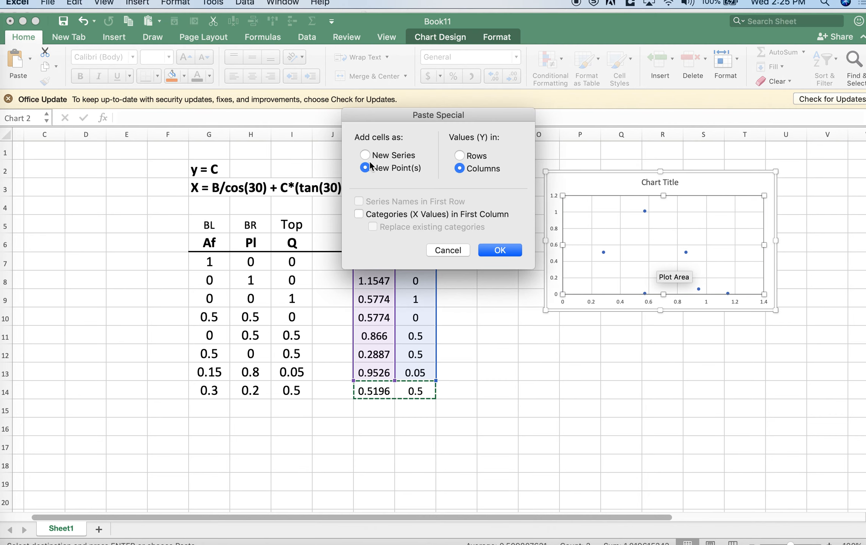
{"action": "left_click", "coordinate": [490, 250]}
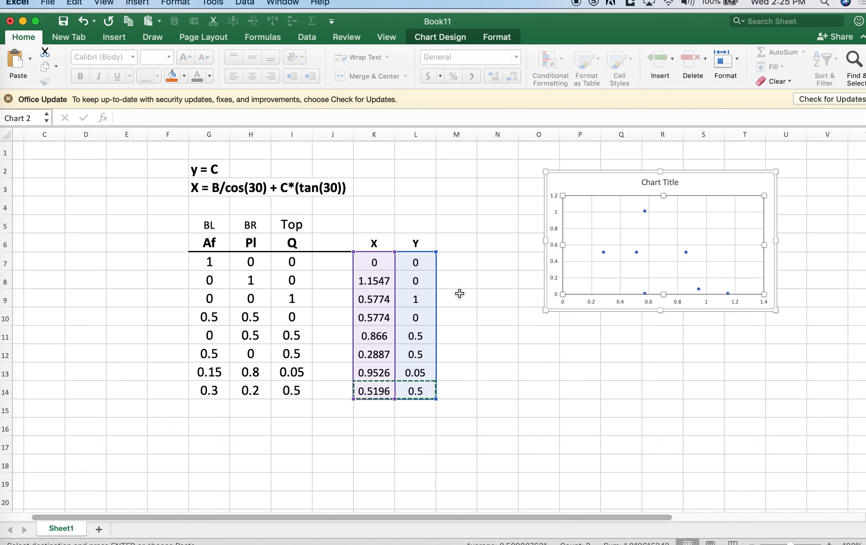
Rename the composition headers in G6, H6 and I6 to A, B and C
{"action": "left_click", "coordinate": [215, 243]}
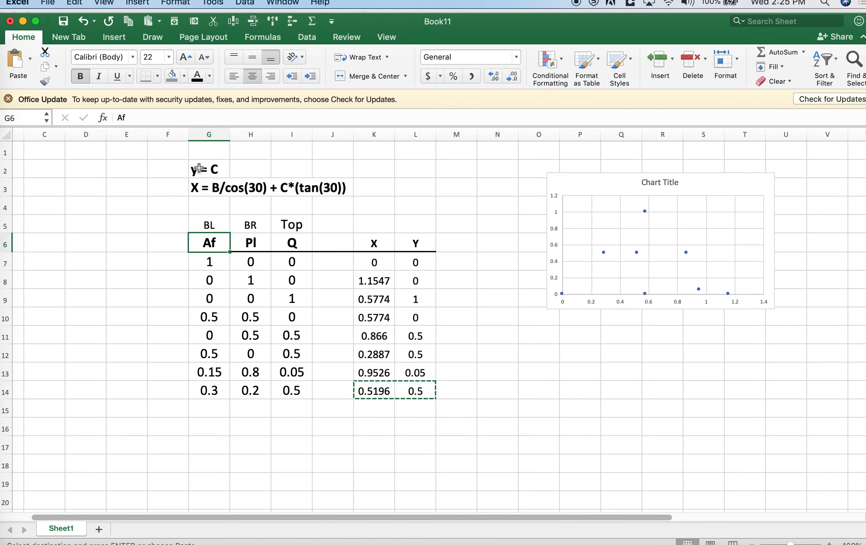
{"action": "double_click", "coordinate": [219, 243]}
{"action": "key", "text": "BackSpace"}
{"action": "key", "text": "Tab"}
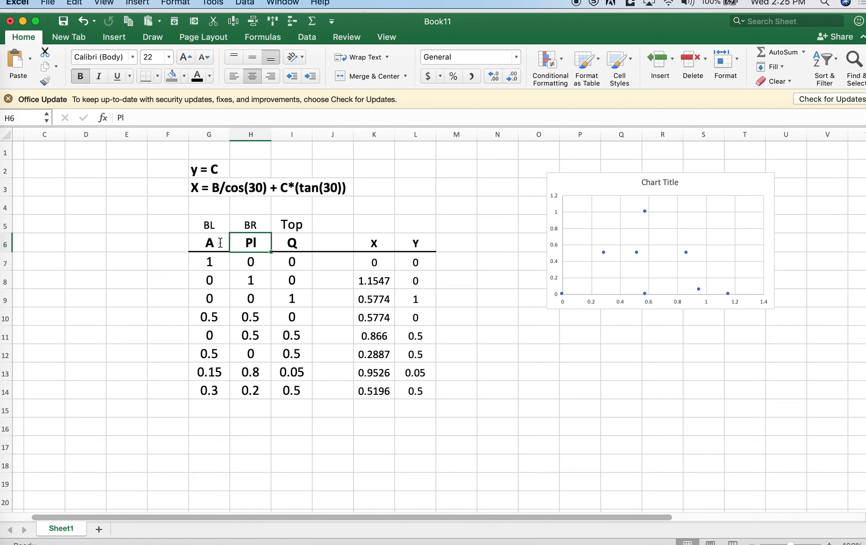
{"action": "type", "text": "B"}
{"action": "key", "text": "Tab"}
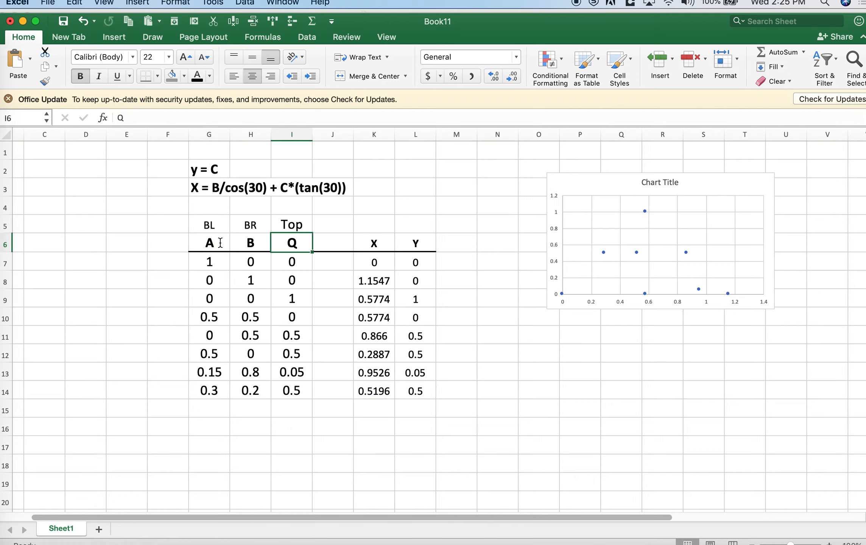
{"action": "type", "text": "C"}
{"action": "key", "text": "ctrl+Return"}
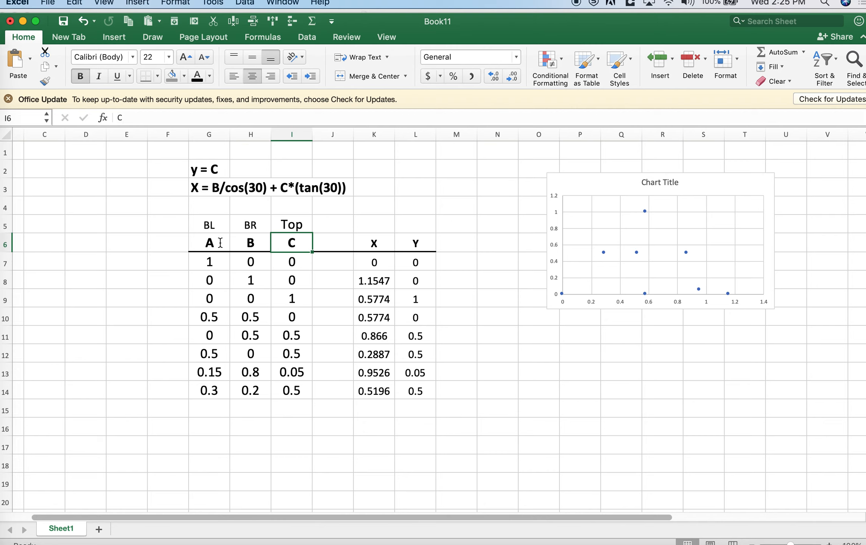